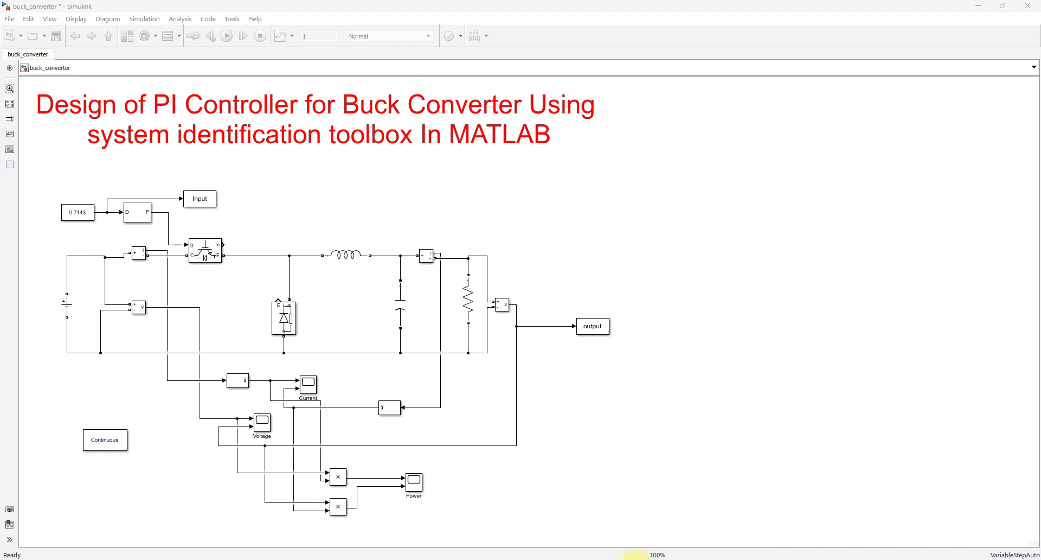
Switch to MATLAB and review the power, input voltage and switching frequency definitions in Design_Buck.m.
mouse_move(634, 556)
click(483, 527)
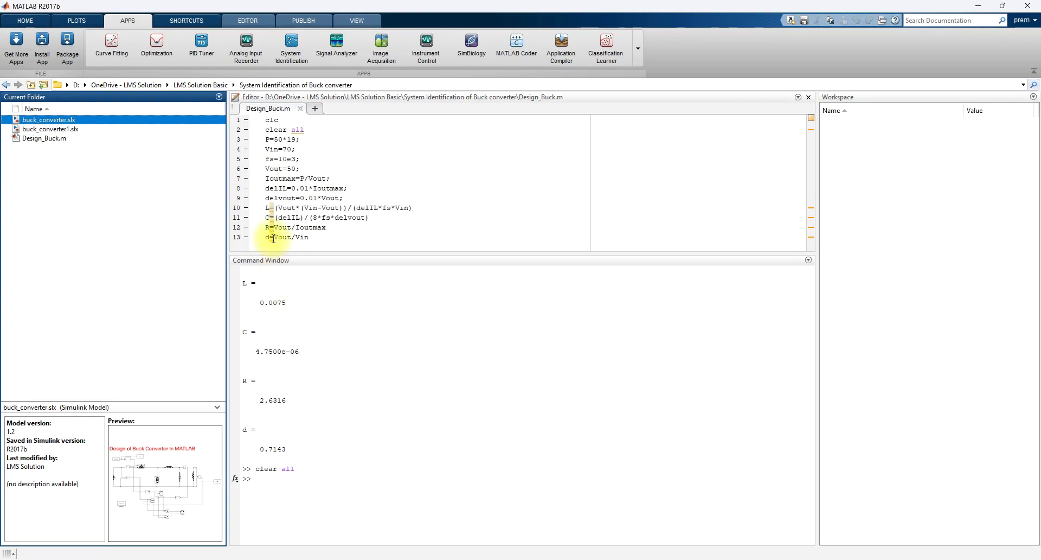
click(321, 189)
drag(318, 256, 313, 306)
click(307, 237)
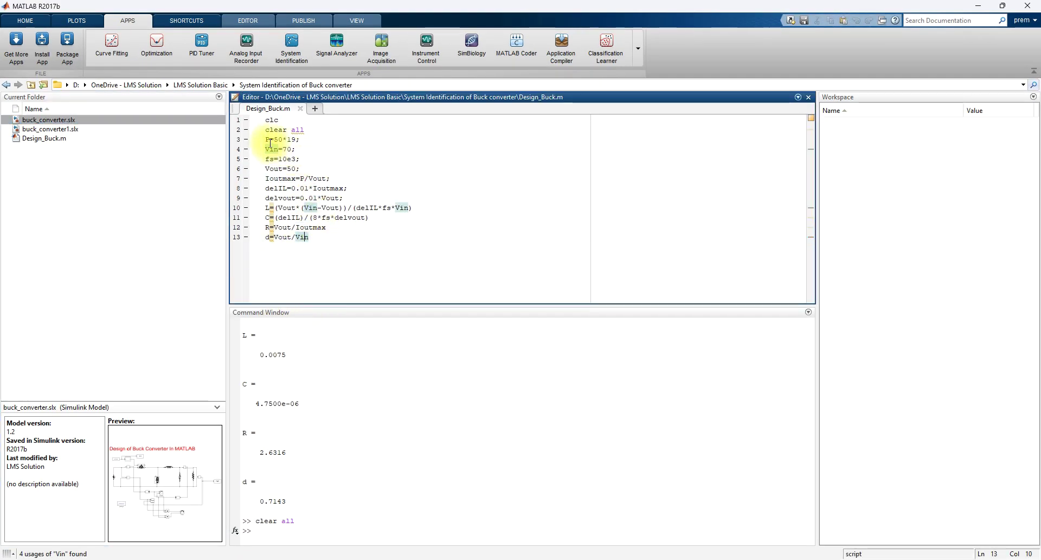
mouse_move(266, 140)
mouse_down()
mouse_move(302, 138)
mouse_move(266, 149)
mouse_up()
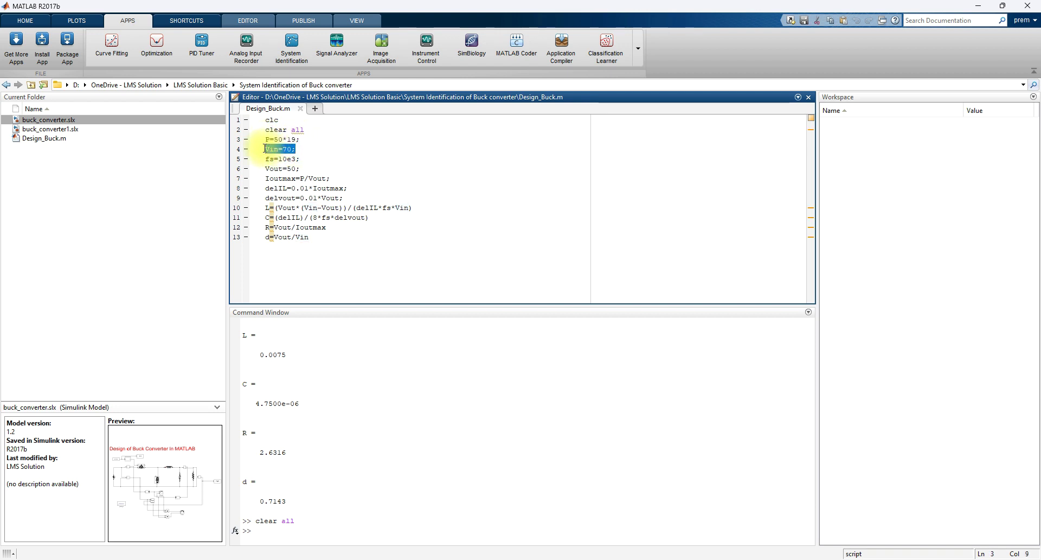
click(304, 158)
drag(304, 159, 266, 158)
click(308, 160)
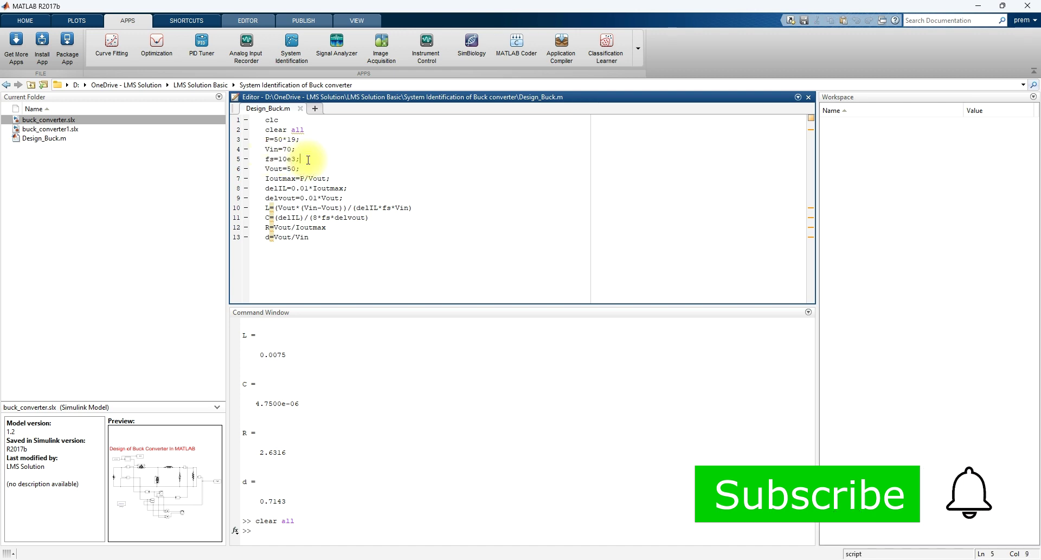
Review the output voltage, current, ripple, L, C, R and duty cycle lines of Design_Buck.m, ticking them off with a temporary screen pen.
key(ctrl+shift+d)
drag(302, 156, 344, 173)
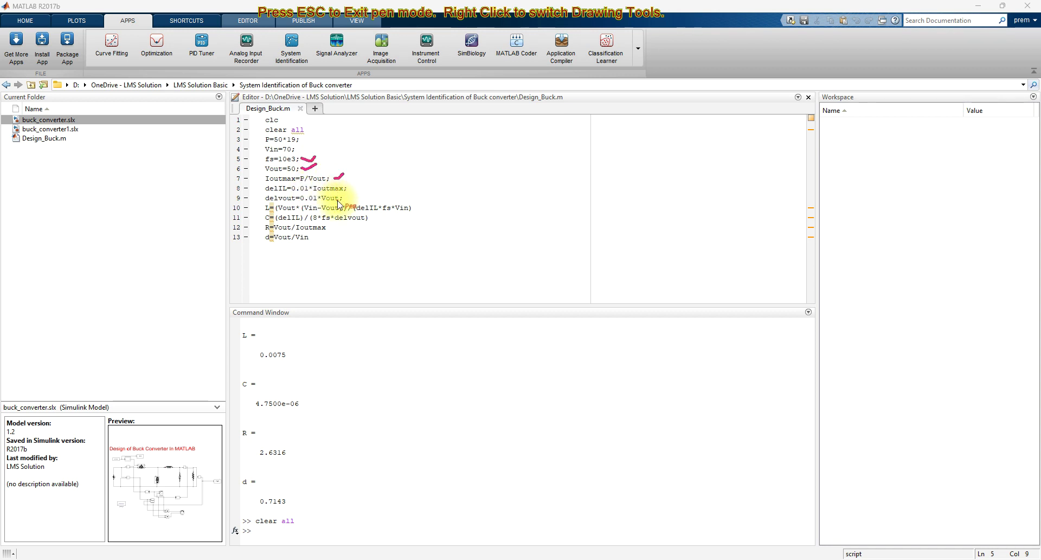
mouse_move(352, 187)
mouse_down()
mouse_move(360, 185)
mouse_move(357, 195)
mouse_up()
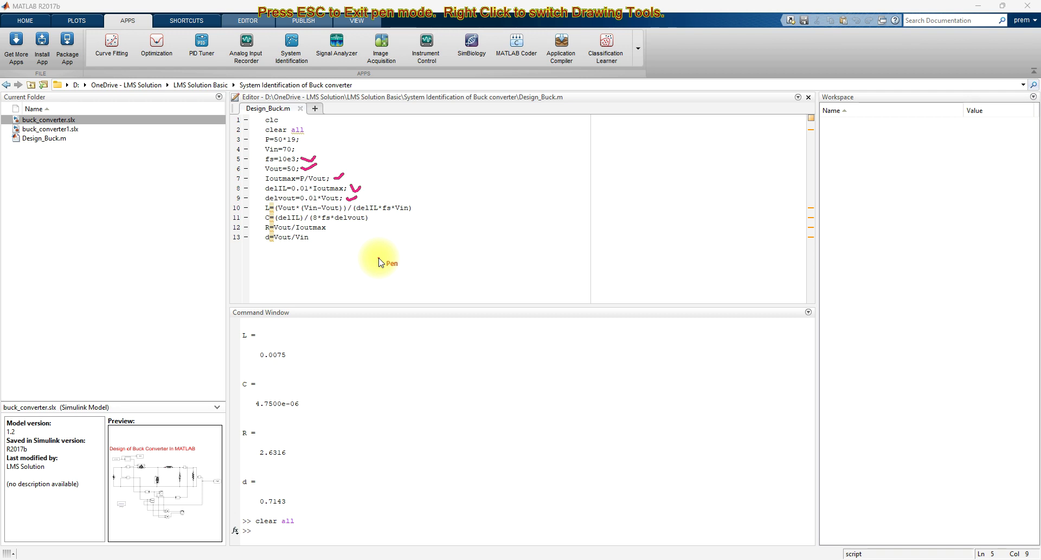
mouse_move(414, 210)
mouse_down()
mouse_move(428, 214)
mouse_move(374, 221)
mouse_move(383, 215)
mouse_up()
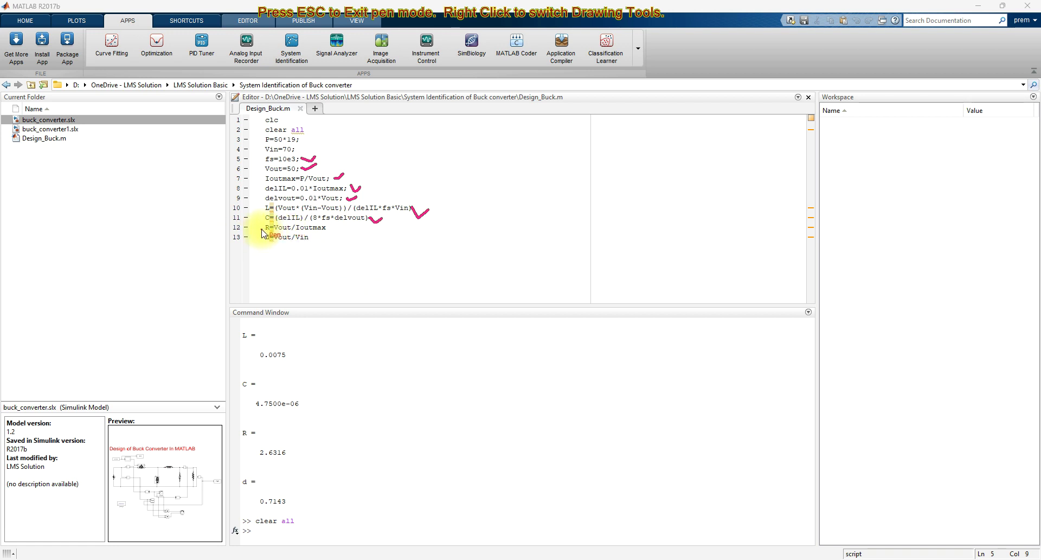
mouse_move(260, 228)
mouse_down()
mouse_move(270, 221)
mouse_move(273, 234)
mouse_up()
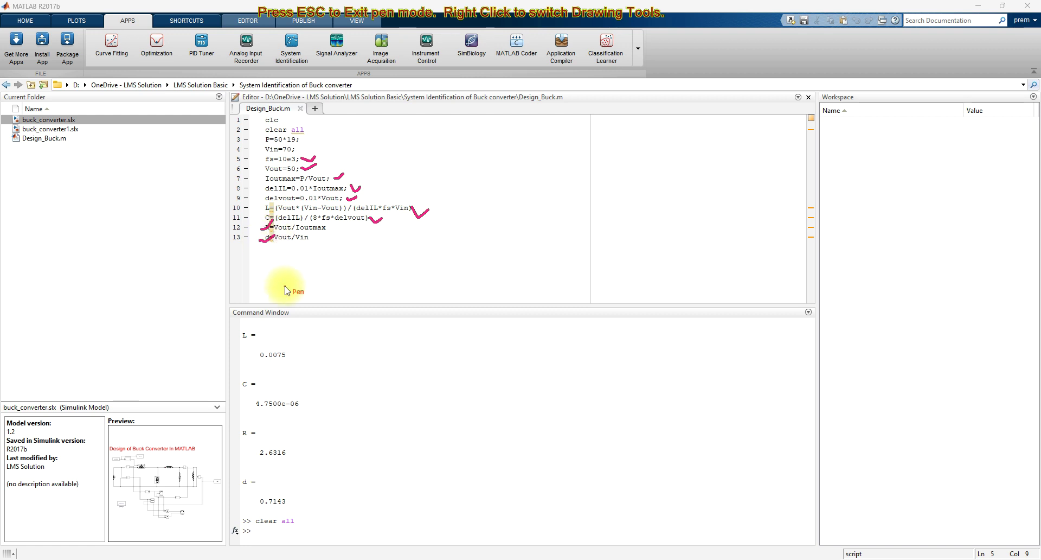
key(Escape)
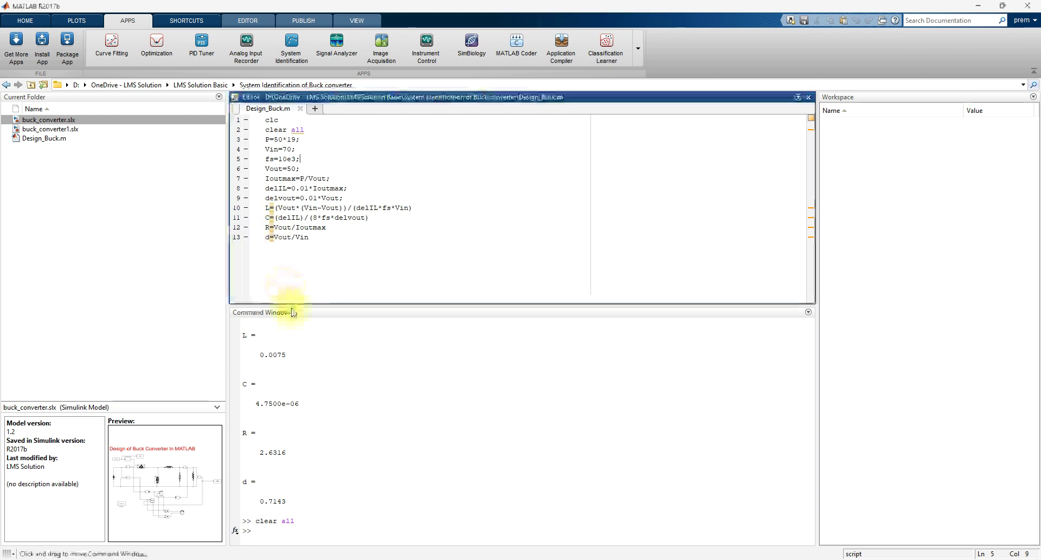
Enlarge the Command Window and run the Design_Buck.m script.
drag(293, 306, 293, 260)
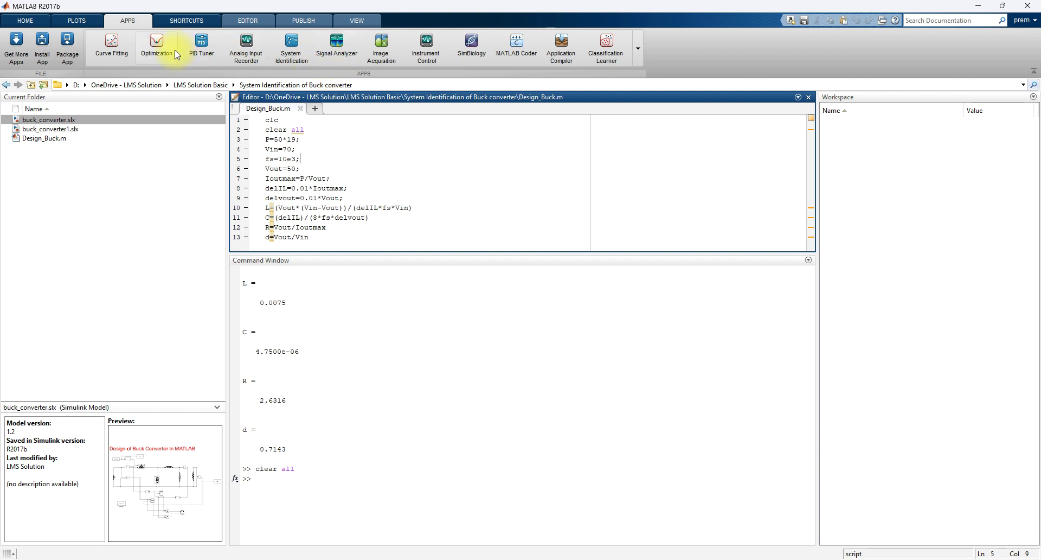
click(248, 21)
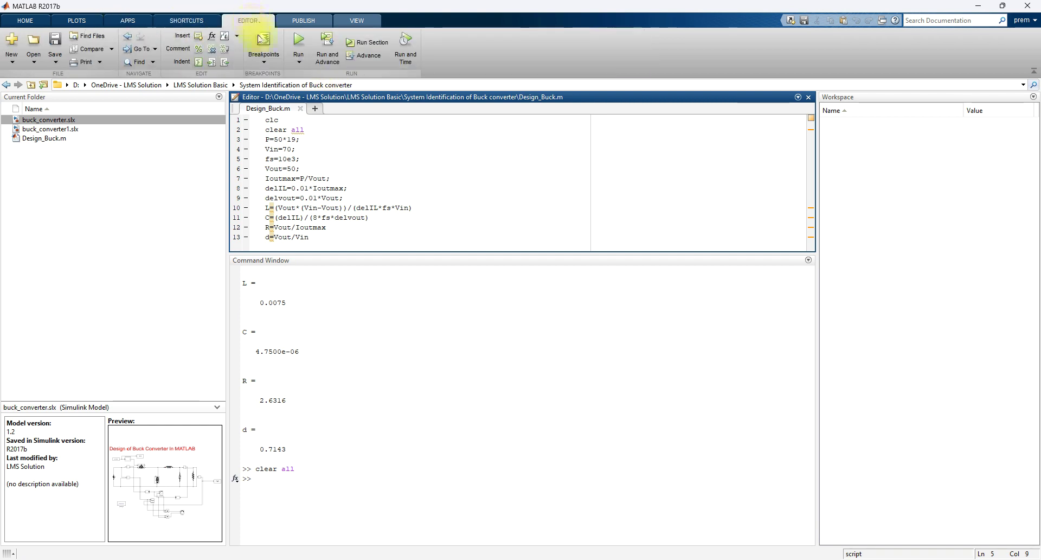
click(298, 40)
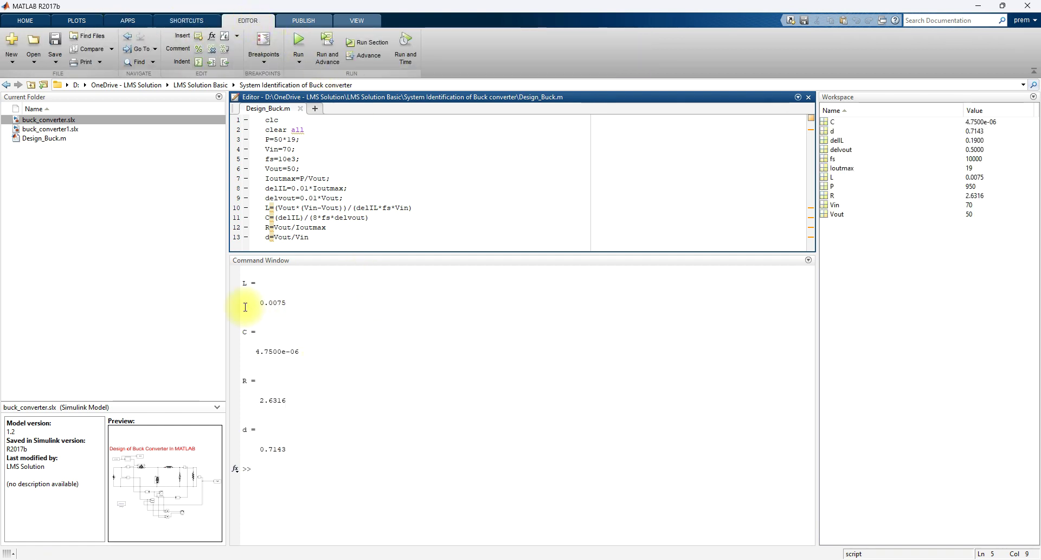
Check the calculated inductance, capacitance, resistance and duty cycle in the Command Window output.
drag(255, 302, 283, 302)
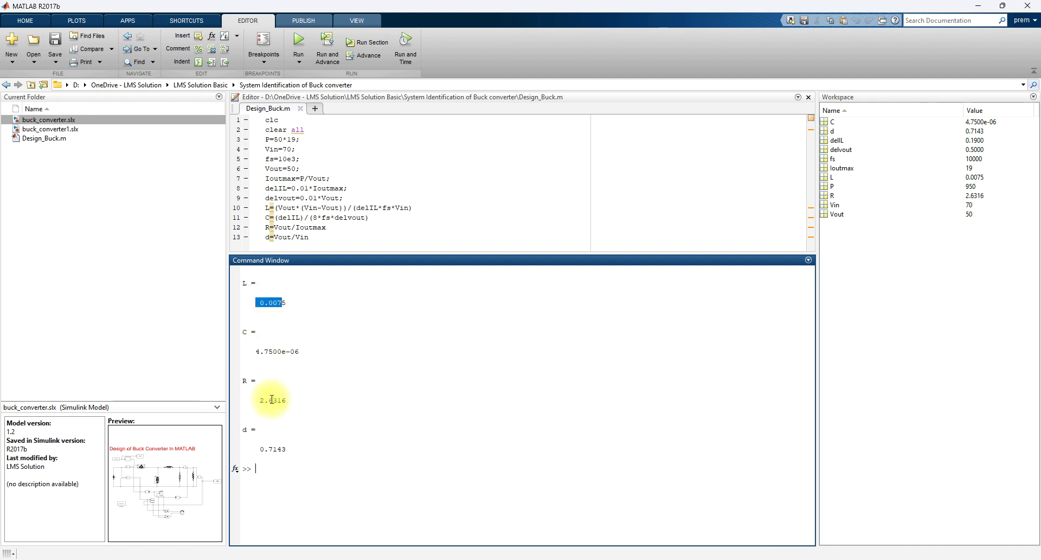
drag(259, 402, 288, 401)
drag(260, 449, 292, 447)
click(366, 400)
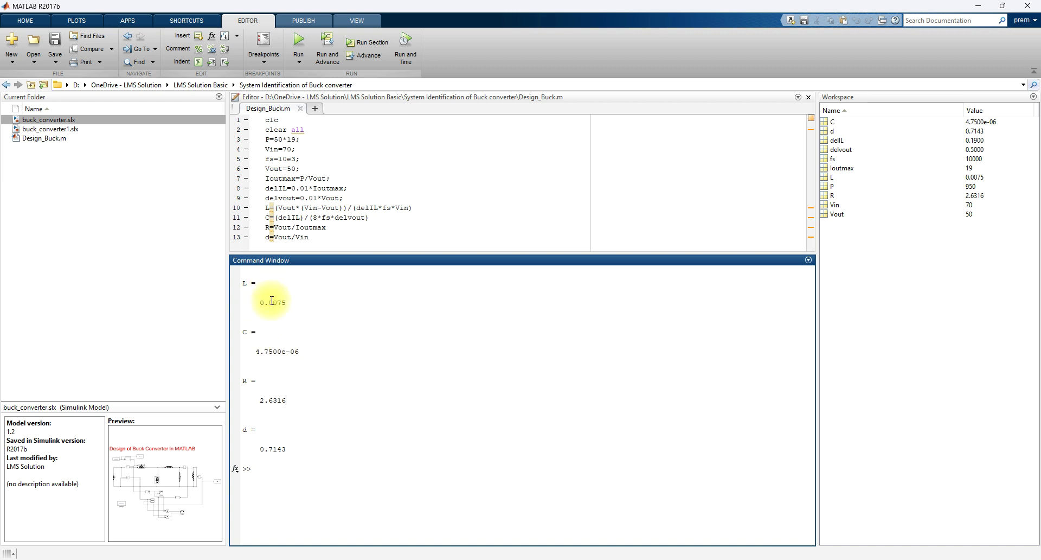
Switch to the buck_converter model in Simulink and check the DC voltage source's parameters.
mouse_move(618, 550)
click(600, 532)
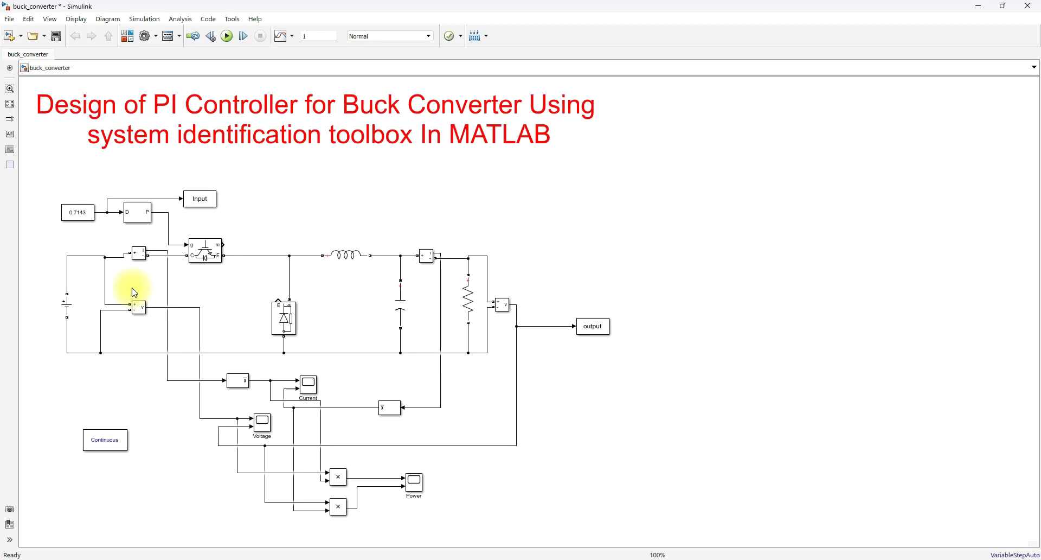
click(72, 305)
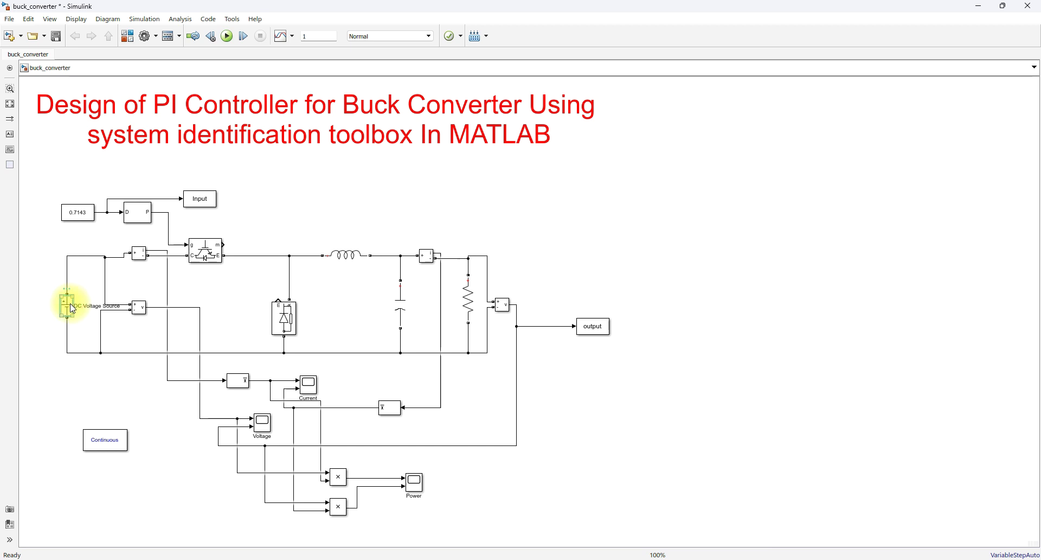
double_click(68, 307)
click(149, 361)
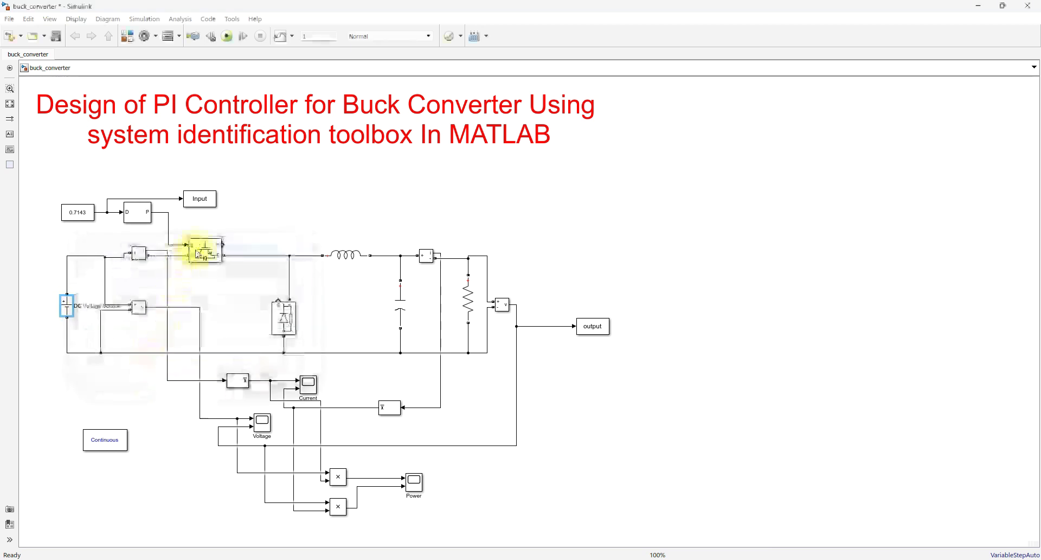
Inspect the power stage of the model, selecting its switch, inductor, capacitor, diode and load resistor blocks.
click(200, 251)
click(335, 264)
click(404, 310)
click(286, 315)
click(469, 315)
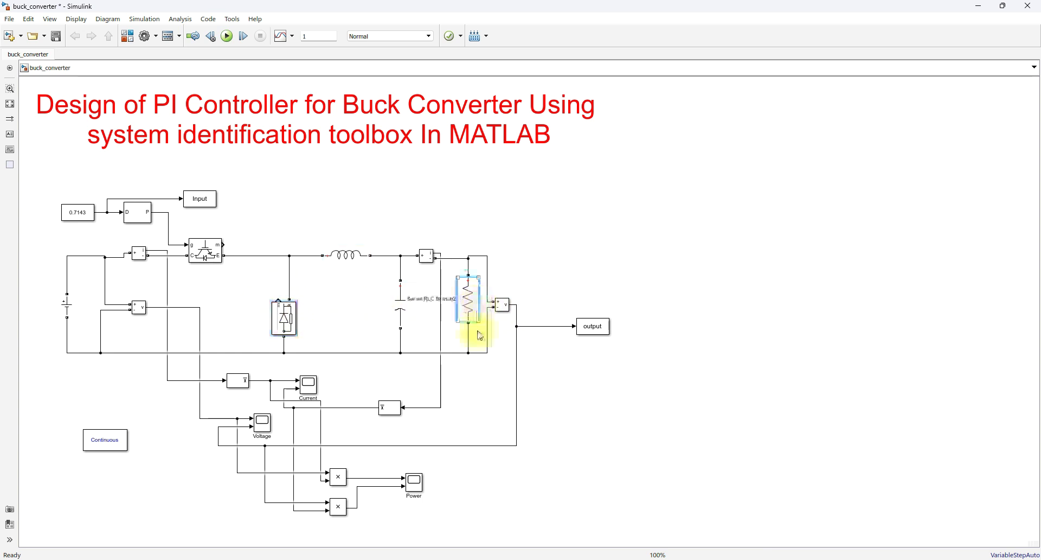
Check the load resistance, inductance and capacitance in the RLC branch blocks against the values calculated in MATLAB.
double_click(468, 297)
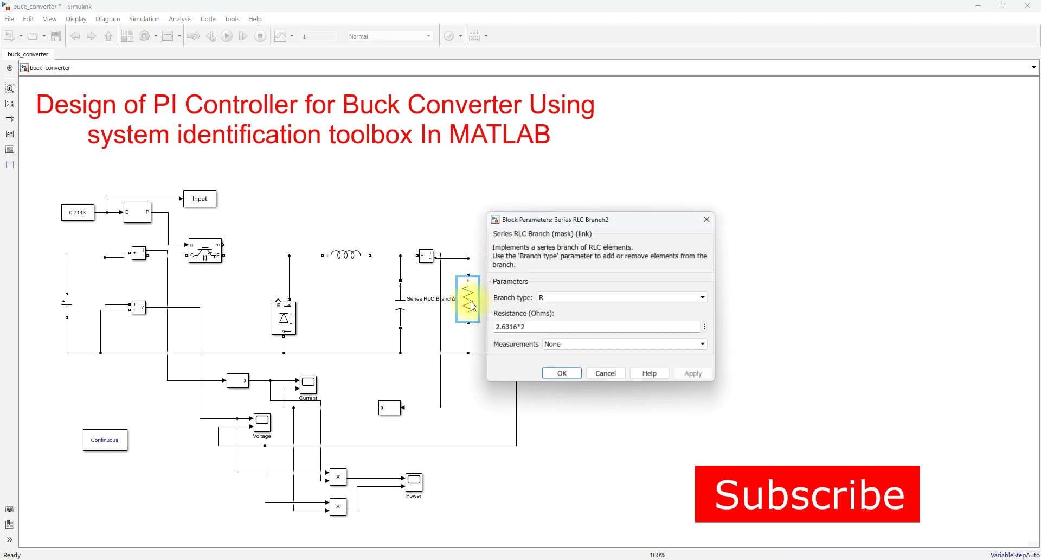
click(562, 374)
double_click(350, 255)
click(452, 337)
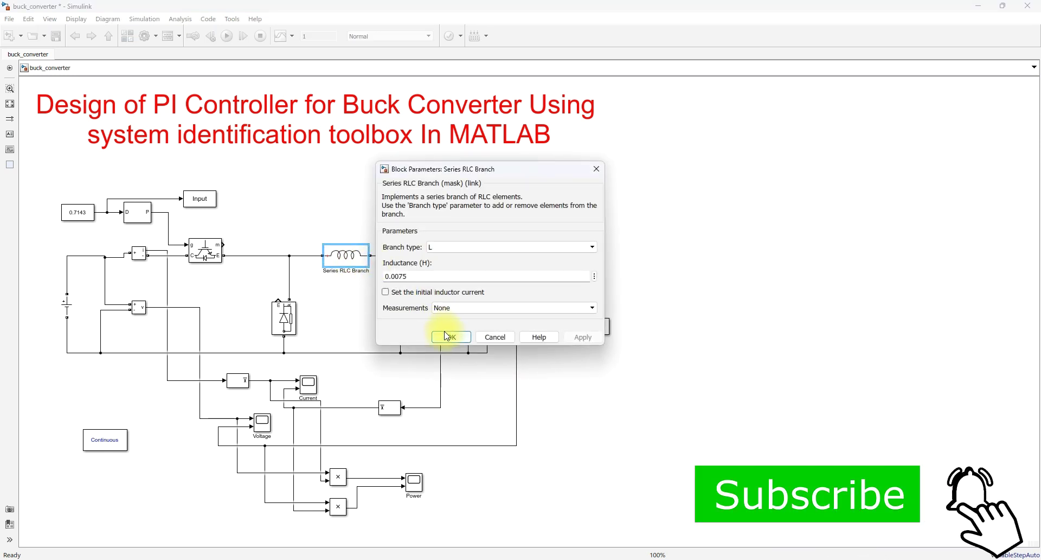
double_click(402, 306)
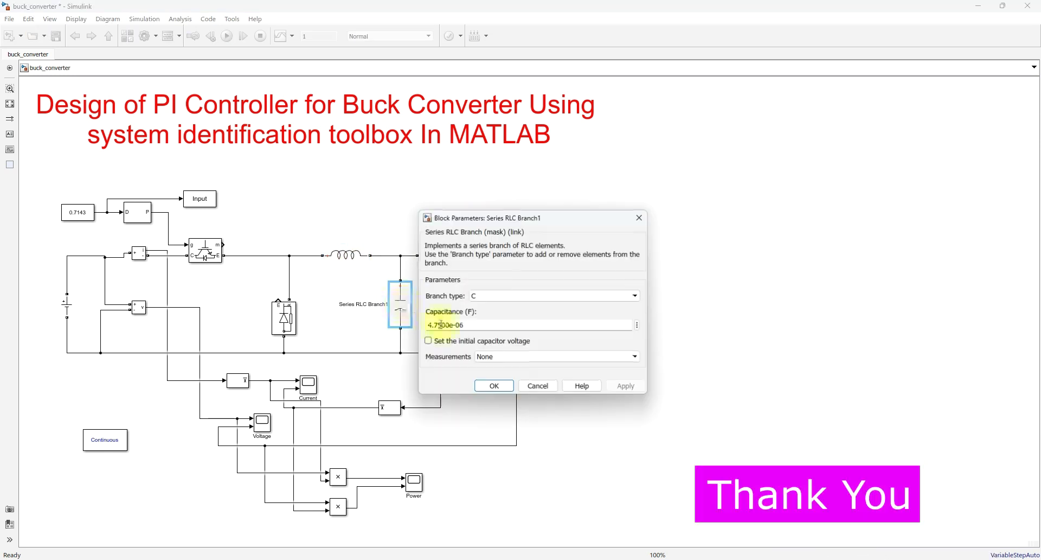
click(494, 385)
click(433, 535)
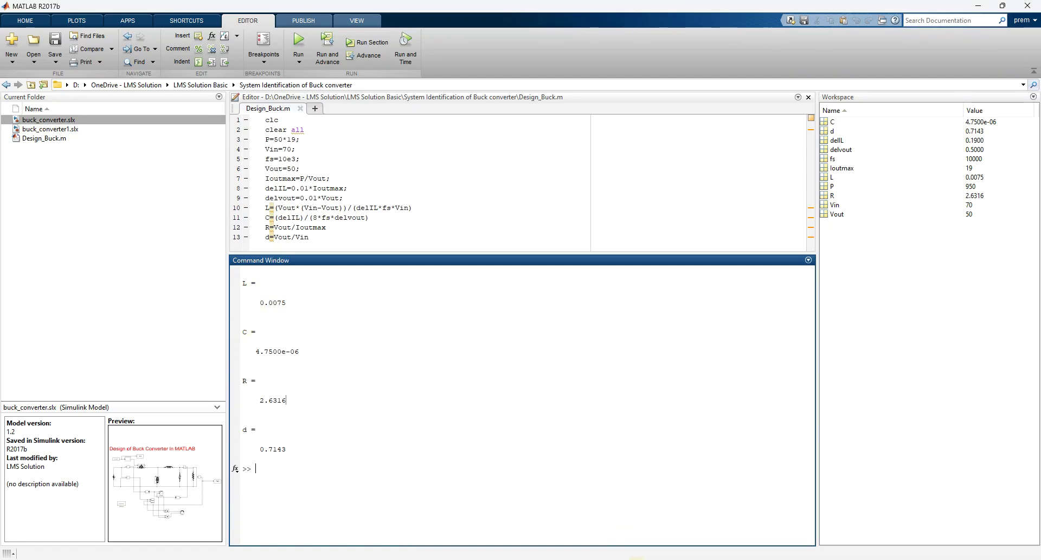
click(599, 540)
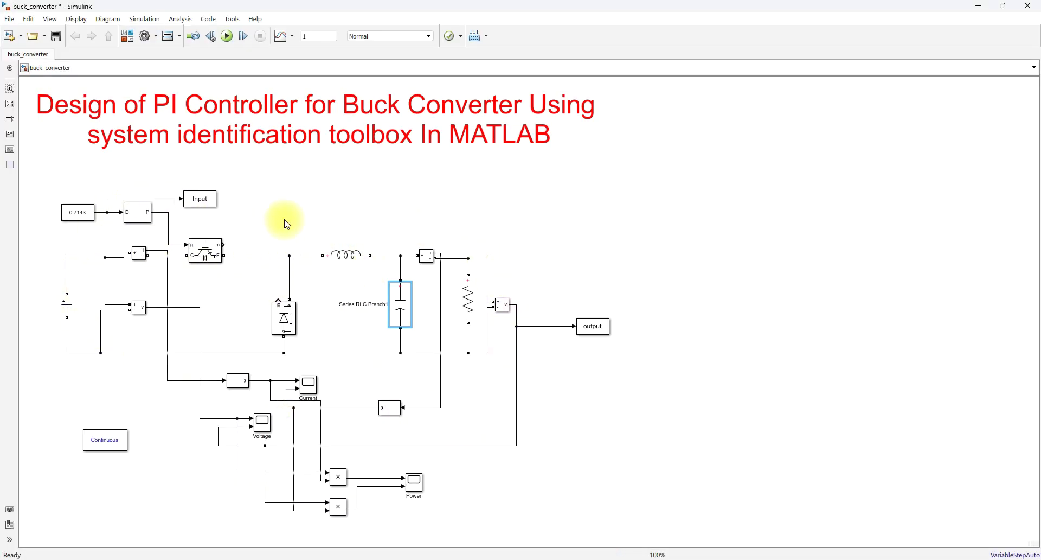
Compare the model's duty cycle constant with the d value in MATLAB's Command Window.
click(294, 199)
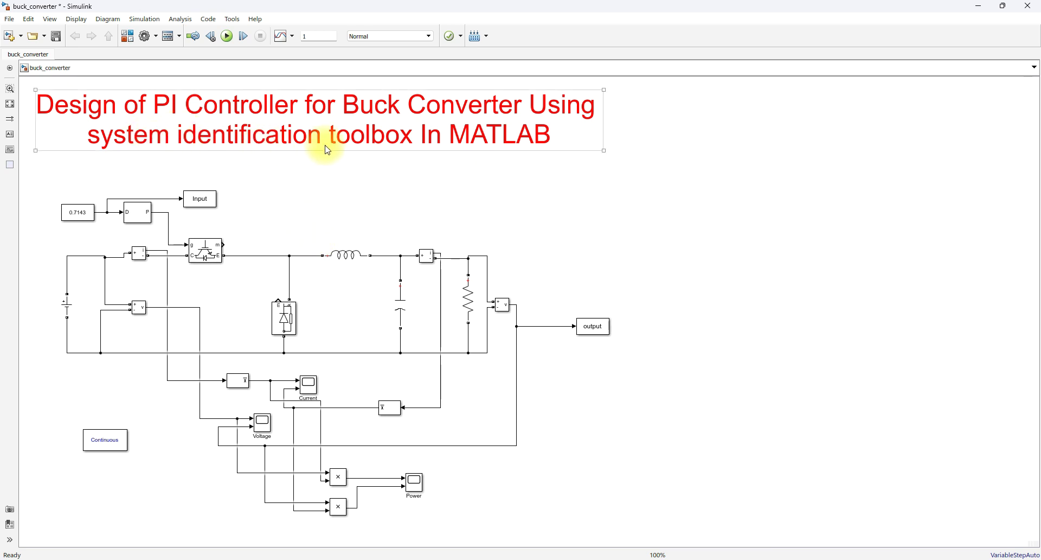
click(282, 216)
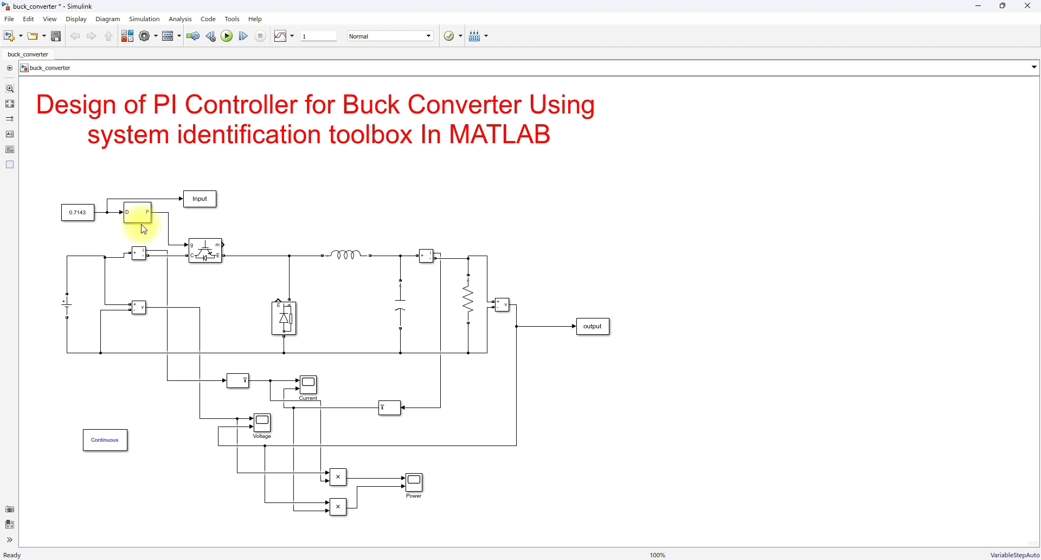
click(79, 219)
mouse_move(618, 553)
click(488, 532)
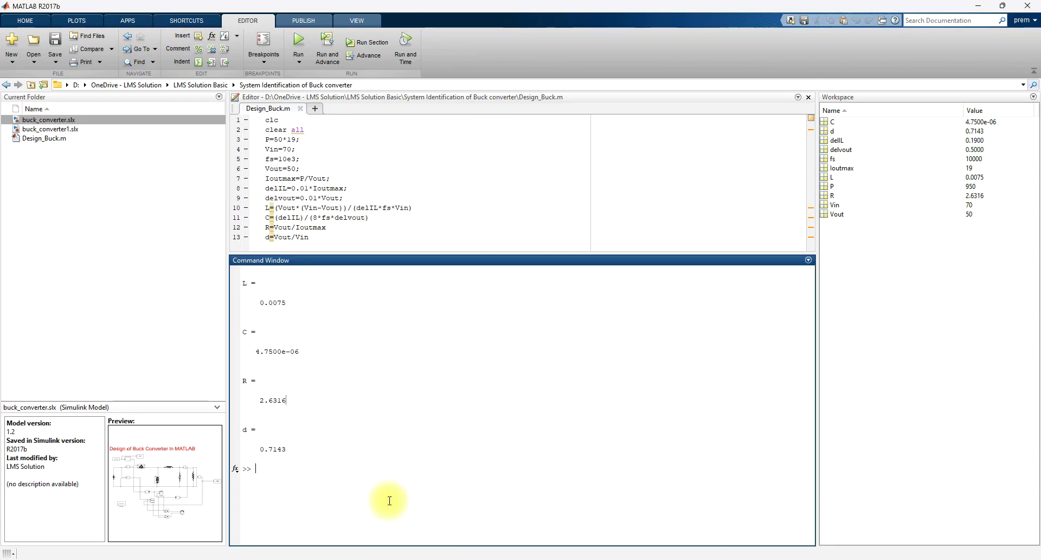
drag(260, 450, 302, 451)
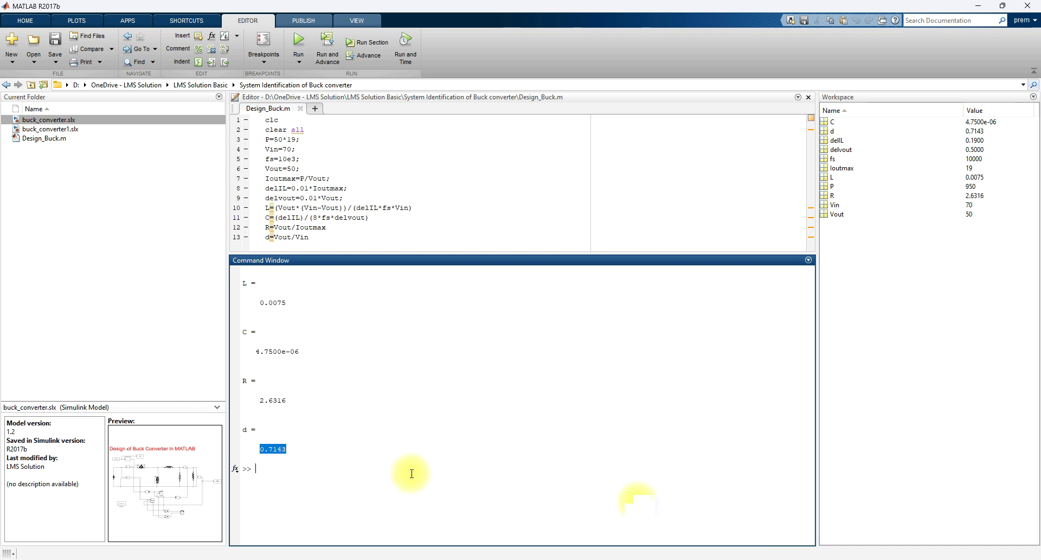
Return to the buck_converter model, open the Voltage scope and run the simulation.
mouse_move(635, 556)
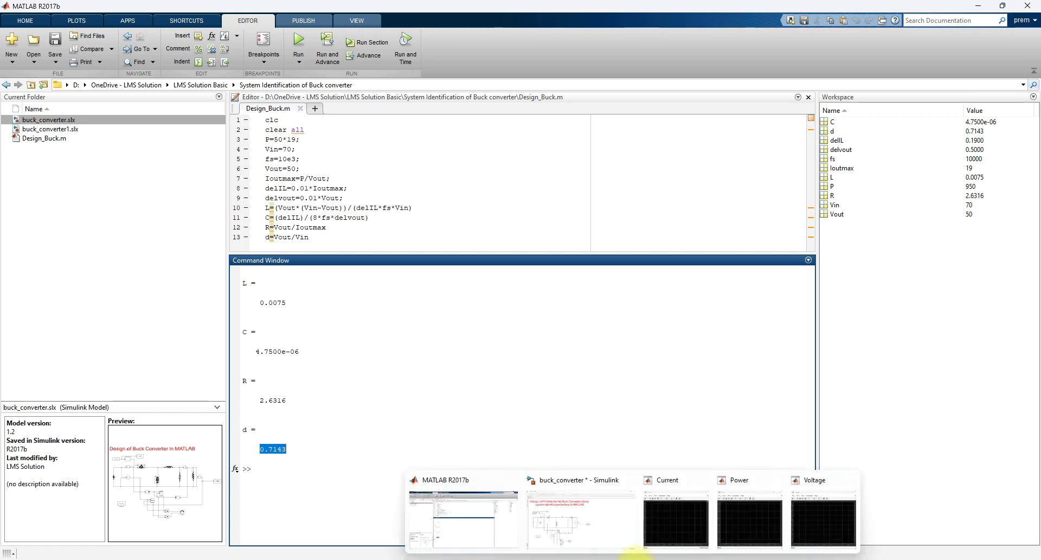
click(603, 520)
double_click(263, 422)
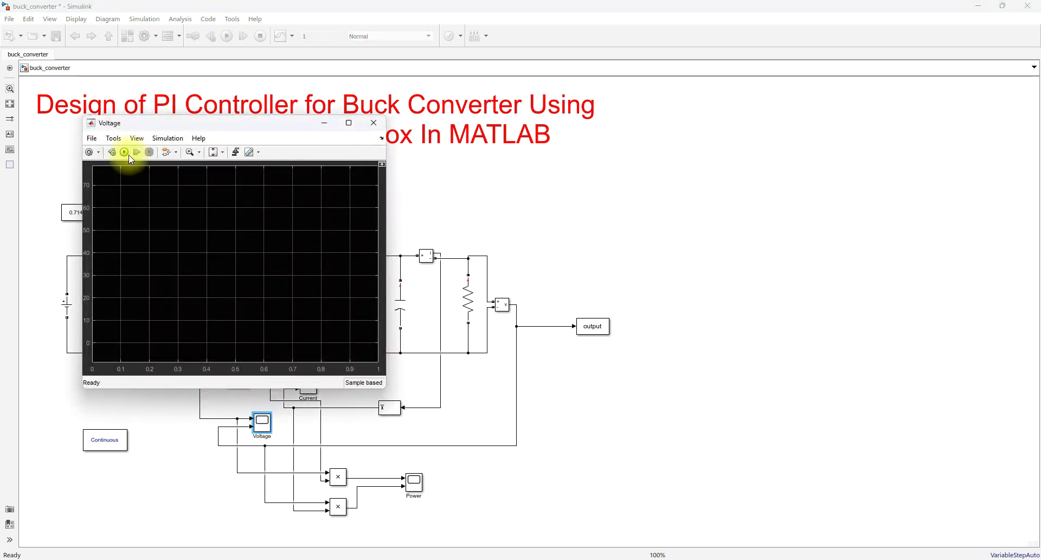
click(126, 153)
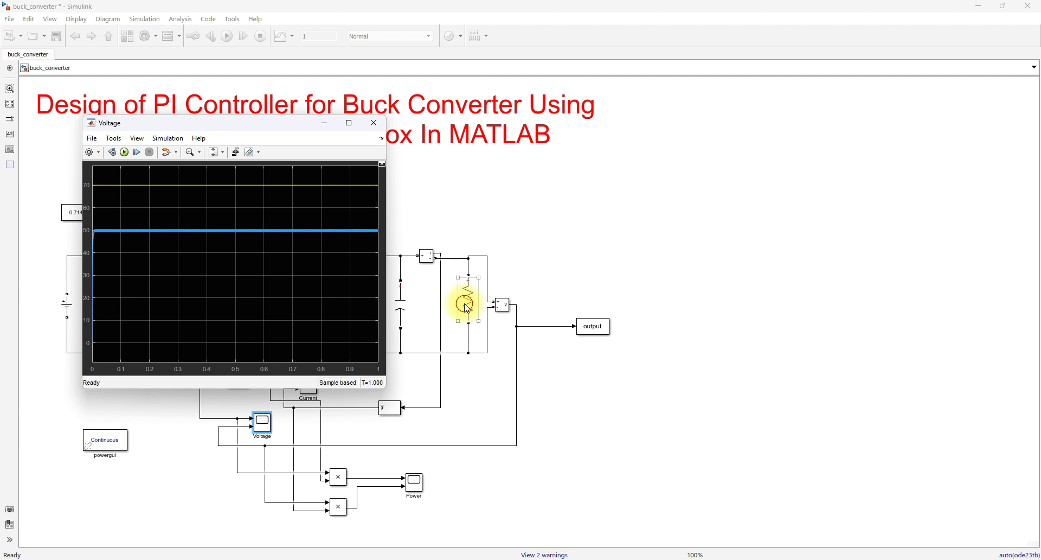
Change the multiplier in the load resistor's resistance value and apply it.
click(465, 302)
double_click(465, 303)
double_click(533, 327)
click(536, 326)
key(BackSpace)
key(Return)
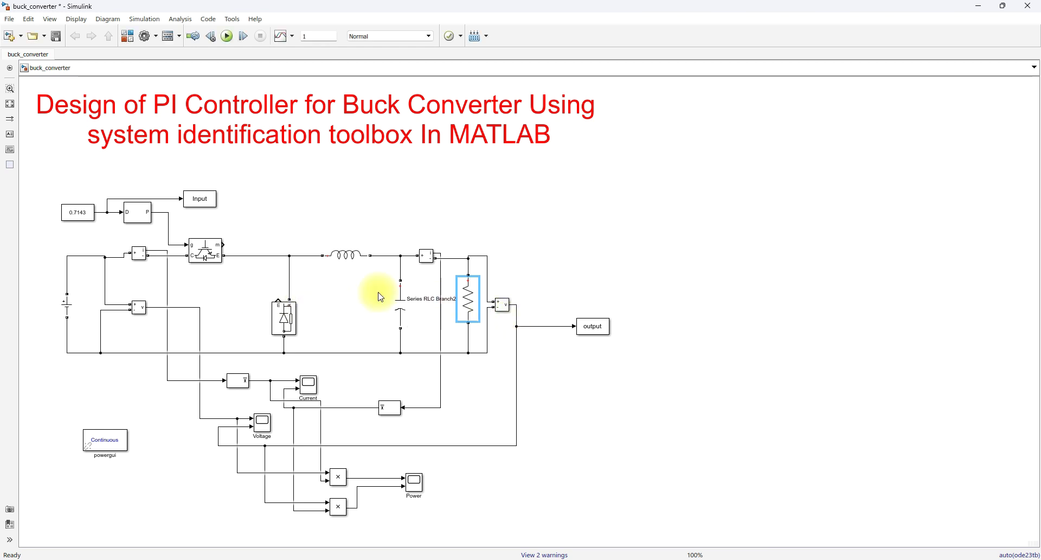
Run the simulation again with the new load resistance and view the voltages on the Voltage scope.
click(226, 35)
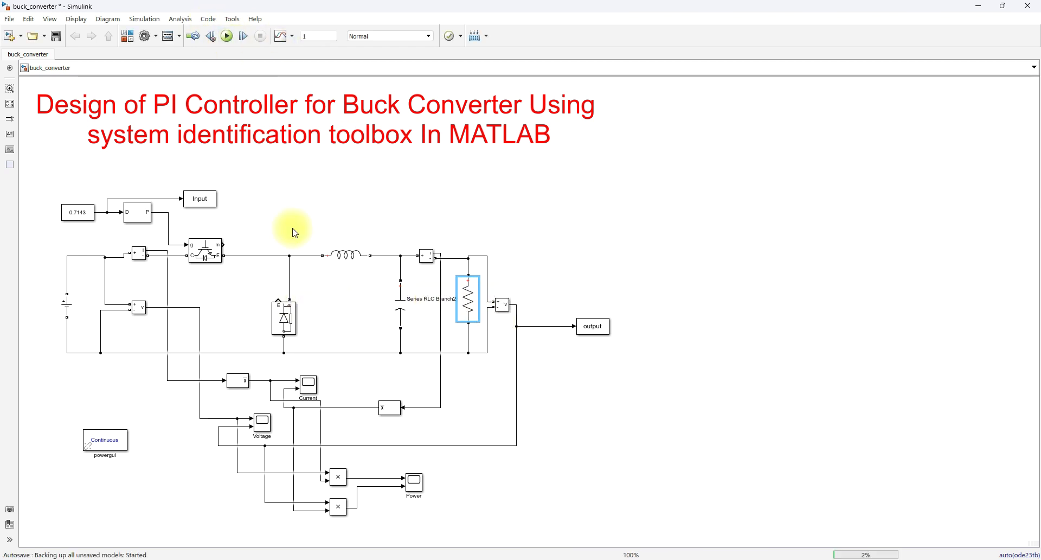
double_click(264, 424)
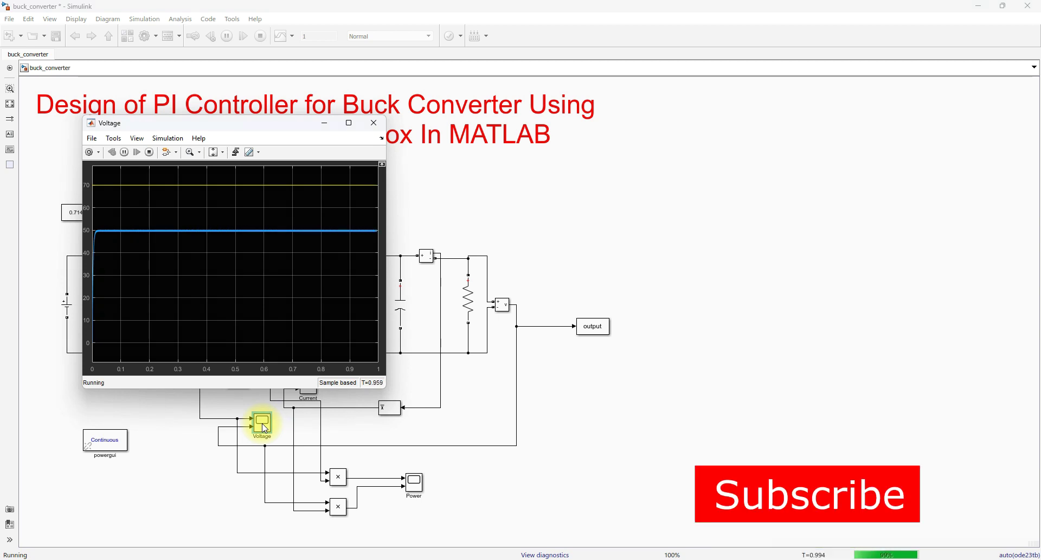
click(466, 230)
Set the DC voltage source's amplitude to 60 V, then run the simulation and view the result on the Voltage scope.
double_click(67, 304)
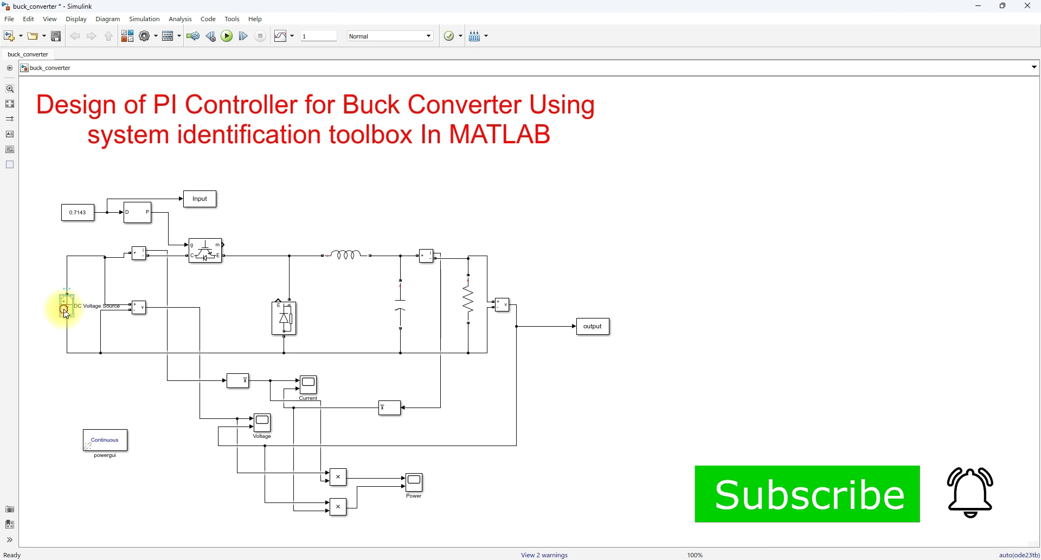
double_click(127, 319)
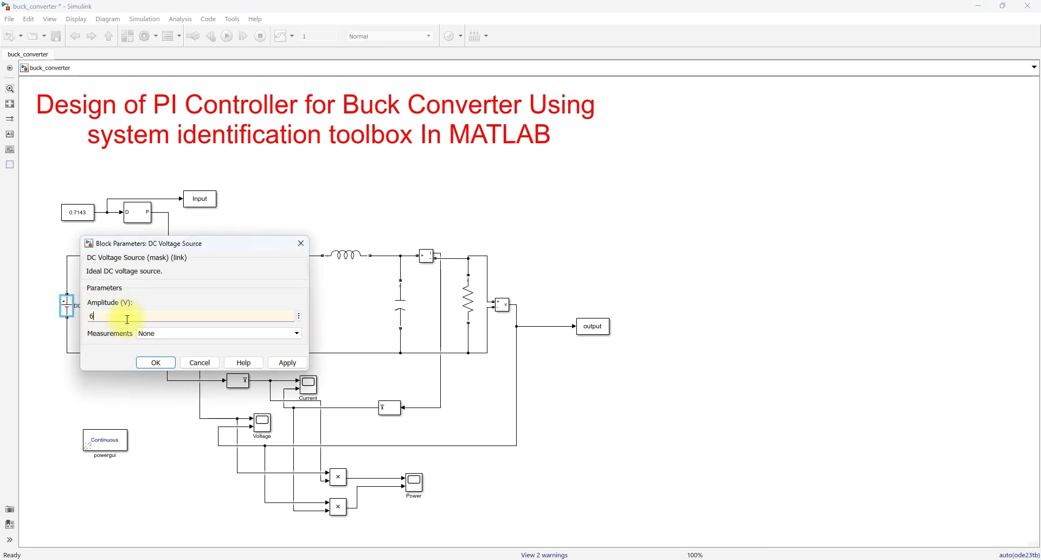
key(Return)
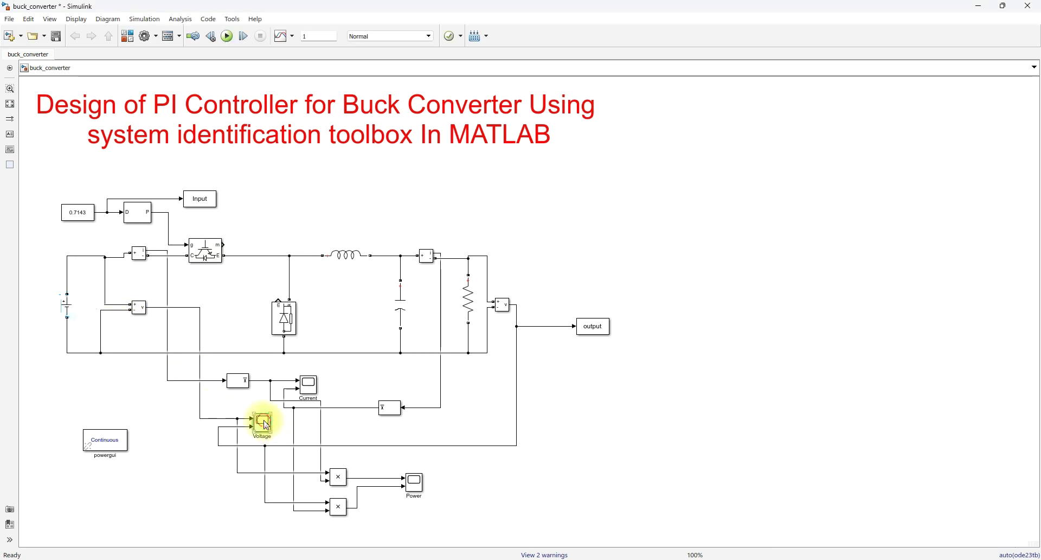
double_click(263, 424)
click(125, 152)
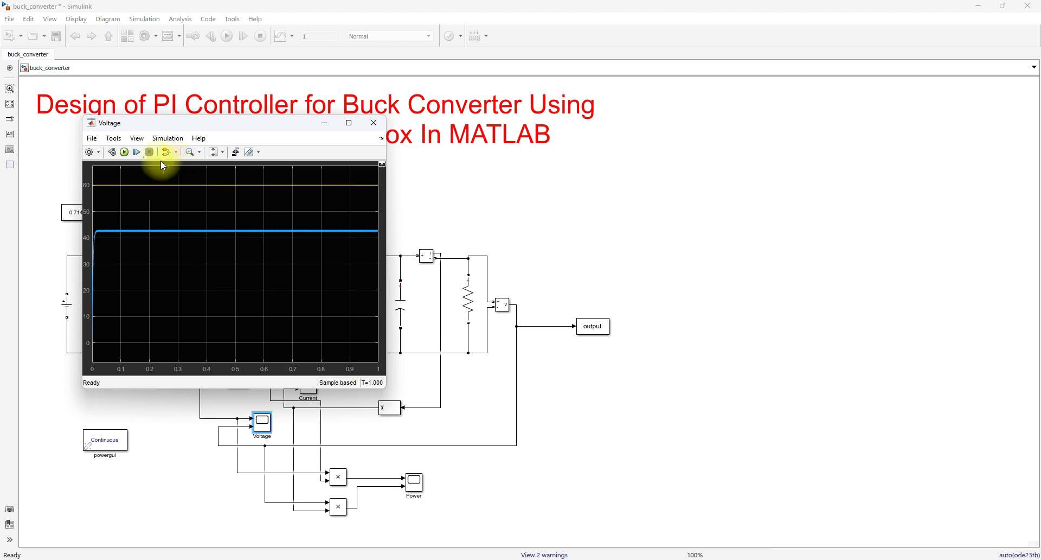
Restore the DC voltage source's amplitude to 70 V.
click(70, 309)
double_click(70, 309)
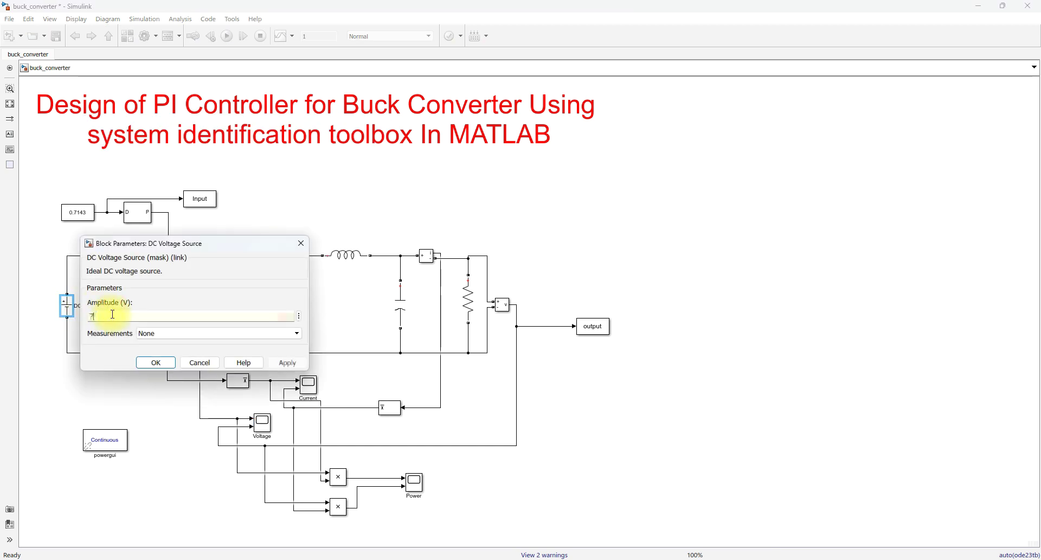
text(70)
click(155, 362)
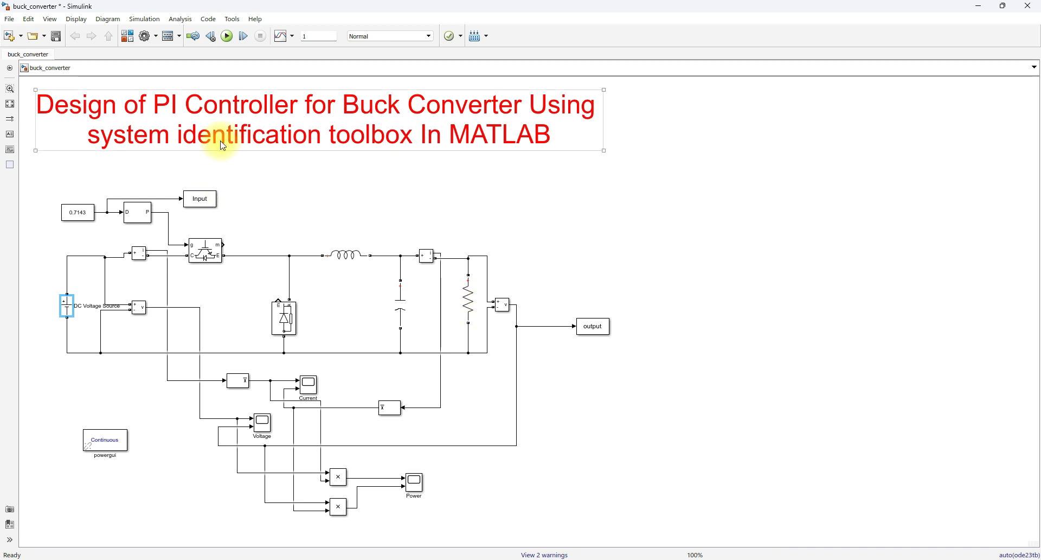
Inspect the signals feeding the Input and output workspace blocks and review the Input block's parameters.
click(260, 205)
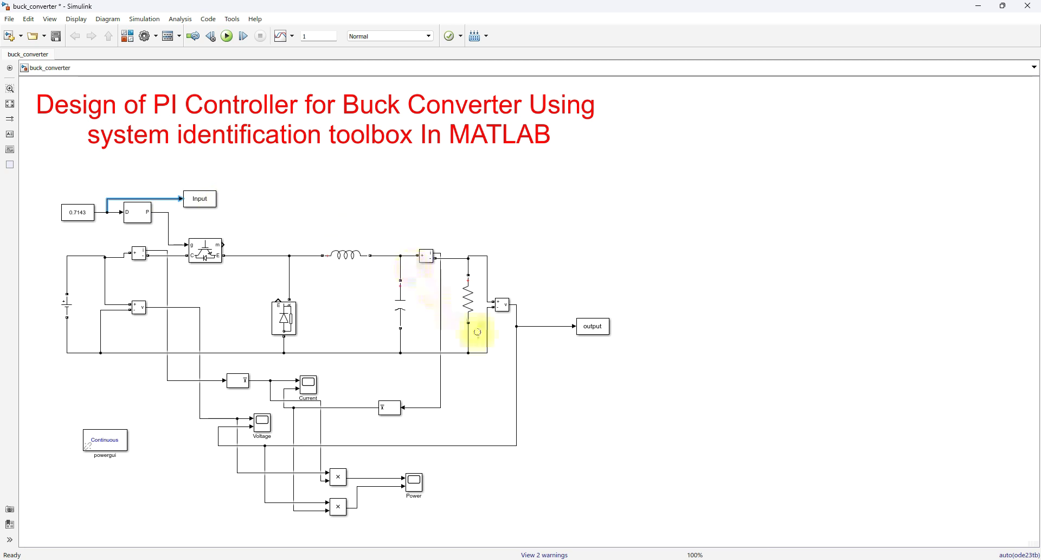
click(536, 326)
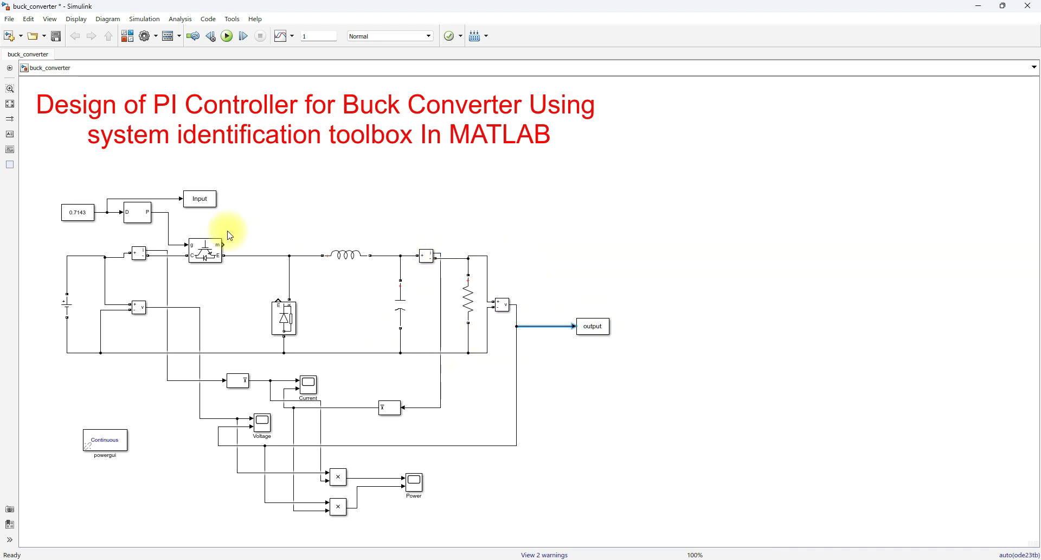
double_click(212, 200)
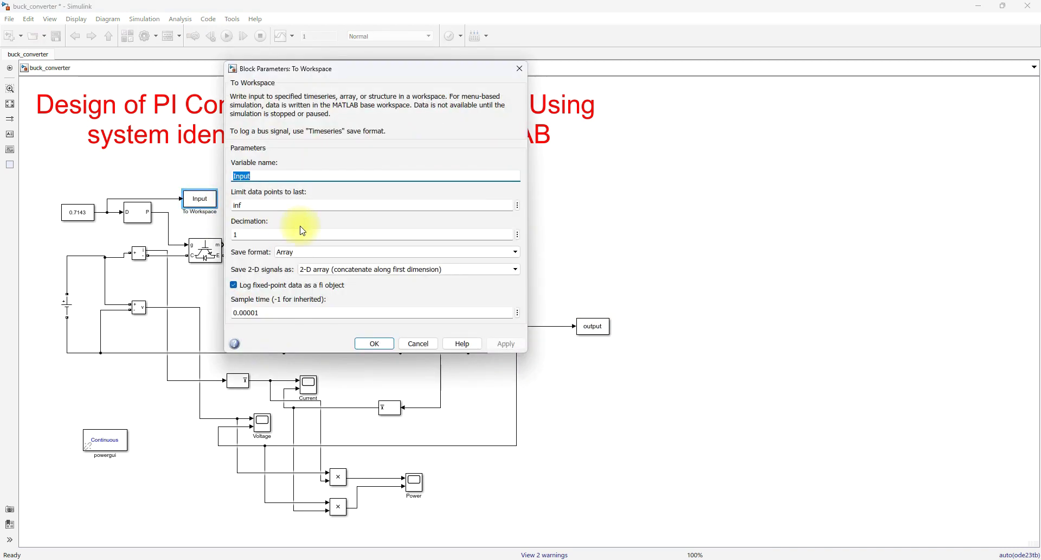
click(386, 345)
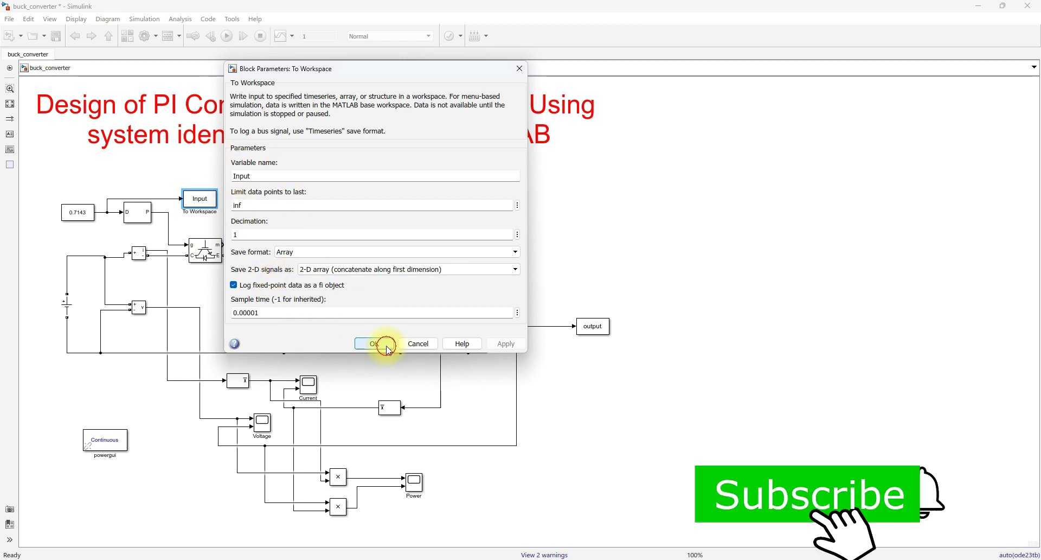
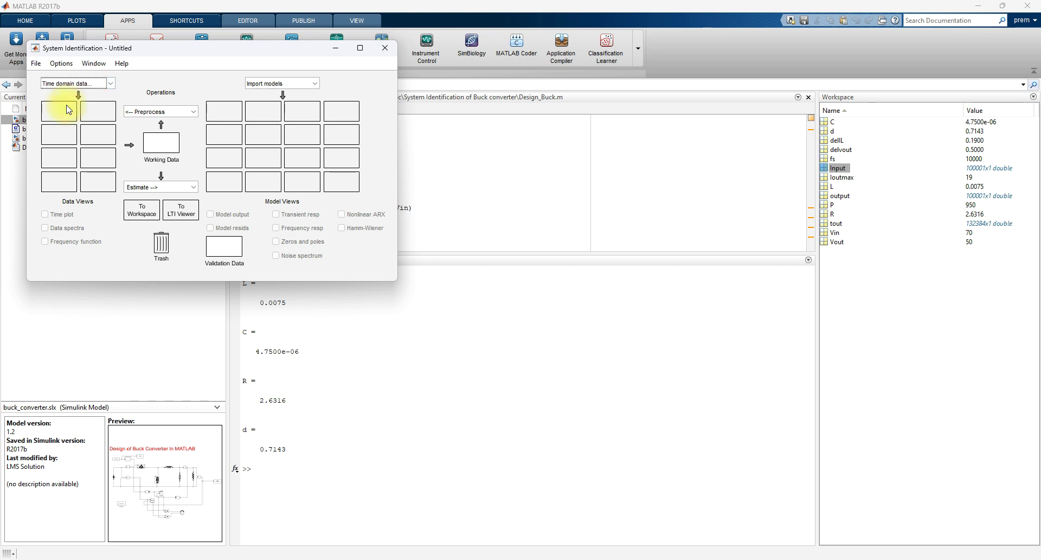
Enter Input as the input variable and output as the output variable for the time-domain data import.
click(481, 144)
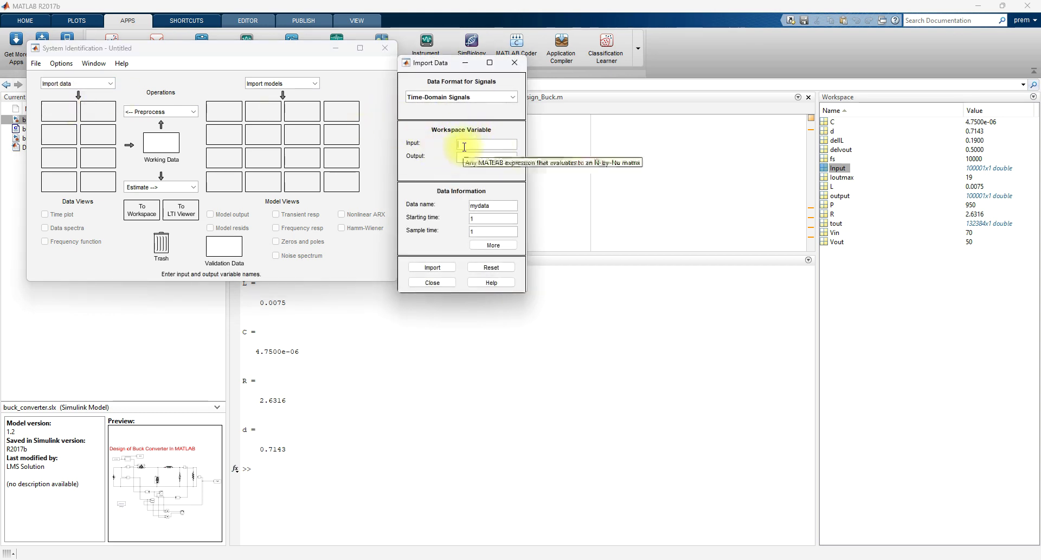
key(shift)
text(Input)
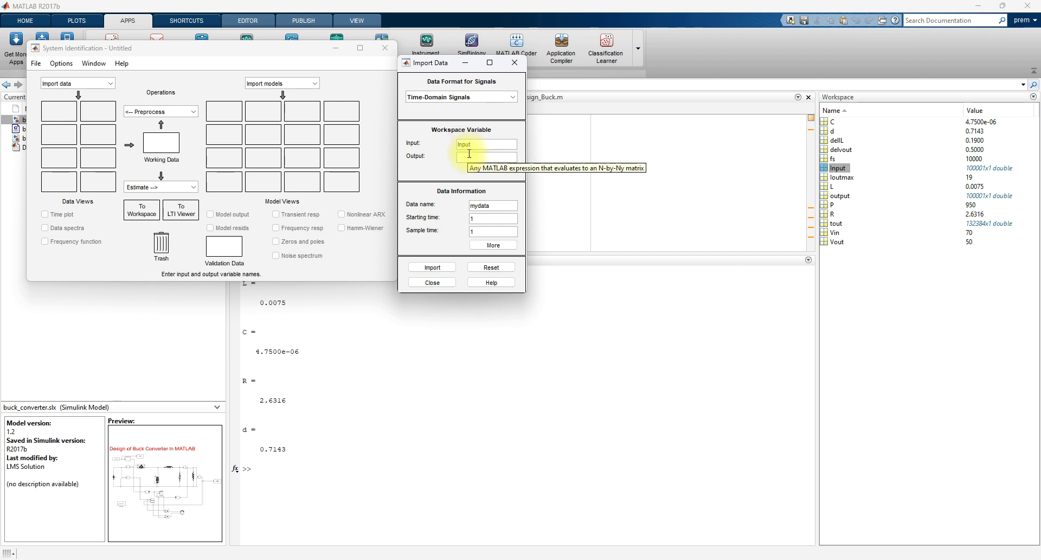
click(470, 155)
text(output)
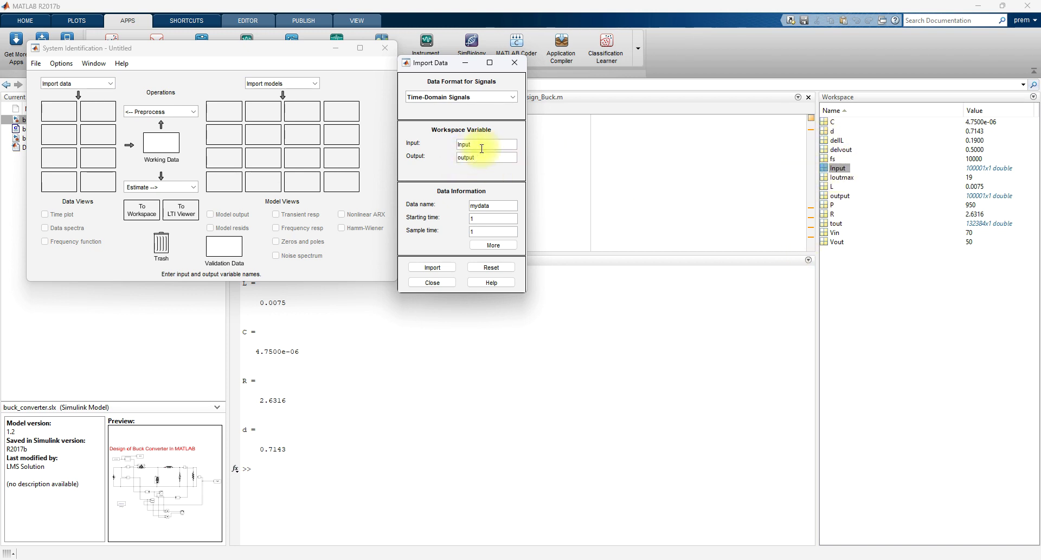
key(ctrl+shift+p)
mouse_move(824, 164)
mouse_down()
mouse_move(686, 139)
mouse_move(495, 147)
mouse_up()
mouse_move(829, 200)
mouse_down()
mouse_move(713, 204)
mouse_move(572, 161)
mouse_move(495, 161)
mouse_up()
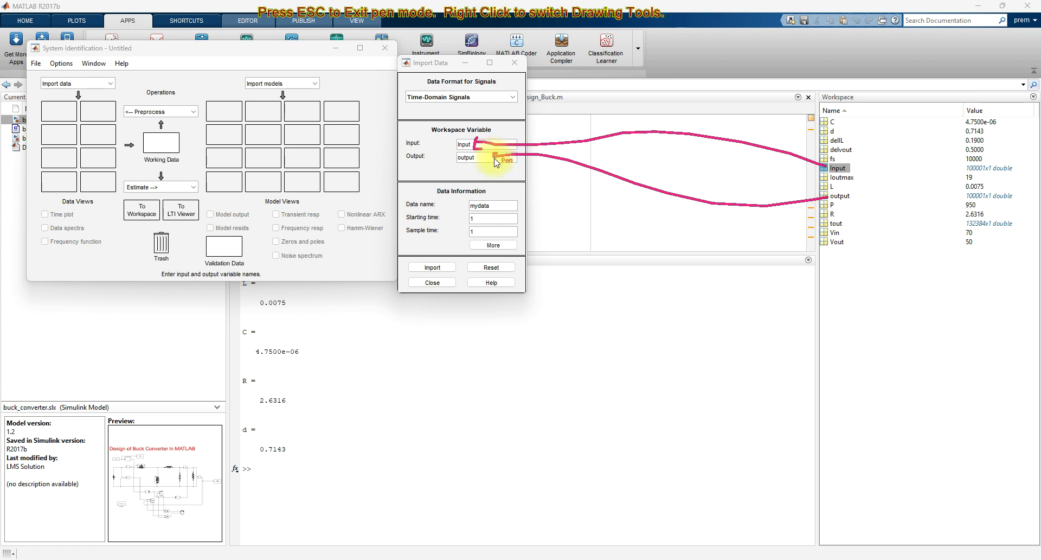
key(Escape)
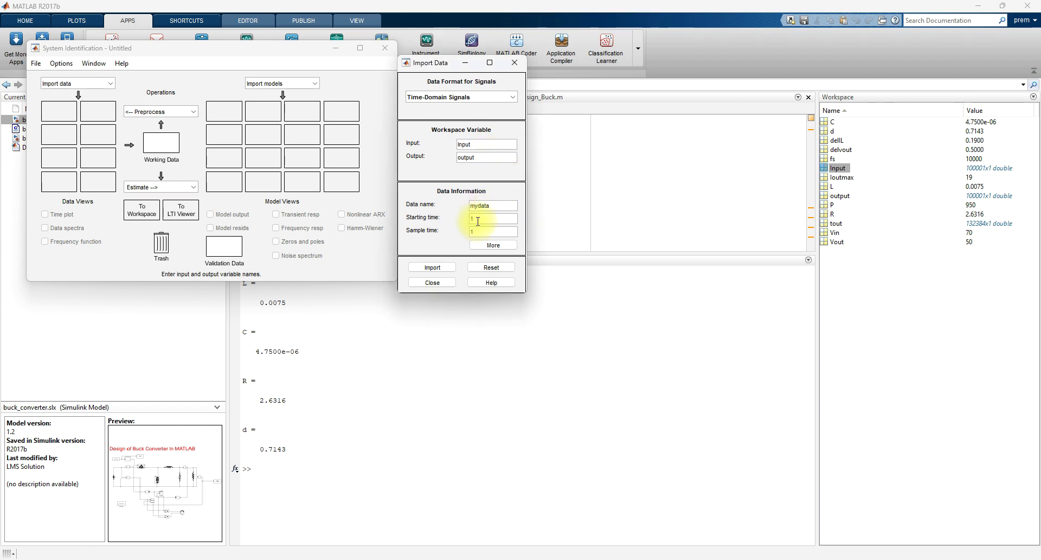
Set the imported data's starting time to 0, and copy the 0.00001 sample time from the Input workspace block in the buck_converter model.
double_click(478, 221)
text(0)
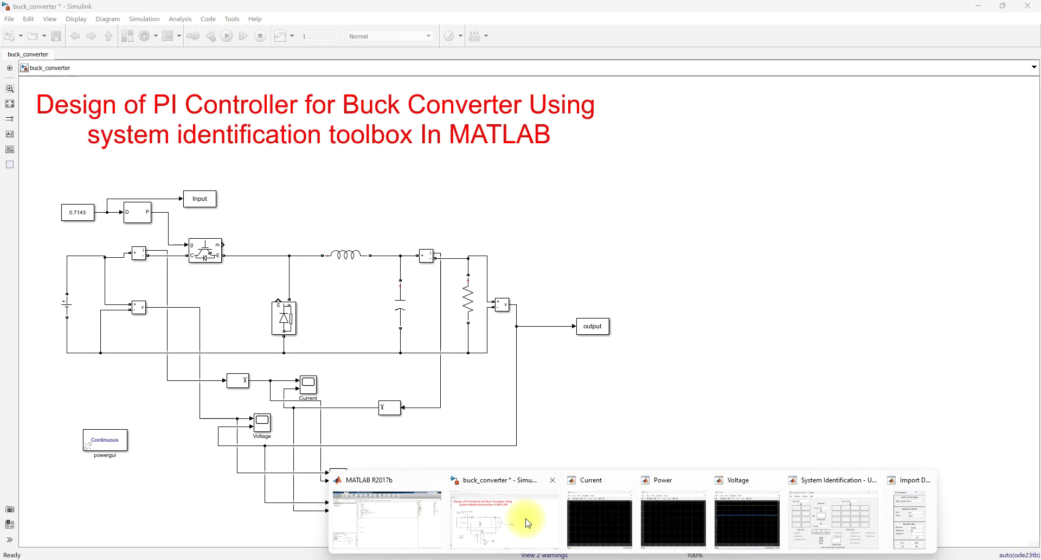
click(539, 524)
click(205, 200)
double_click(206, 200)
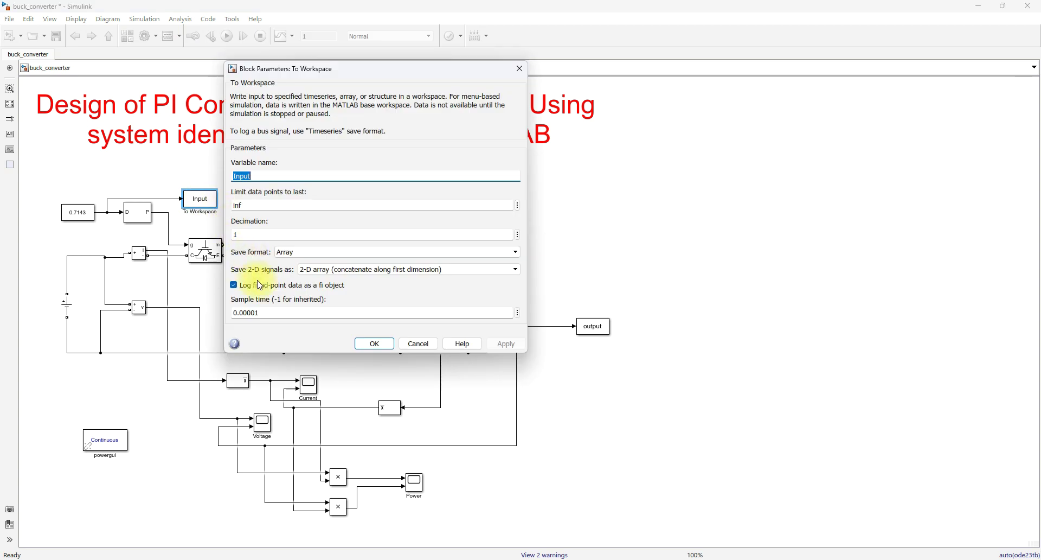
double_click(276, 313)
key(ctrl+c)
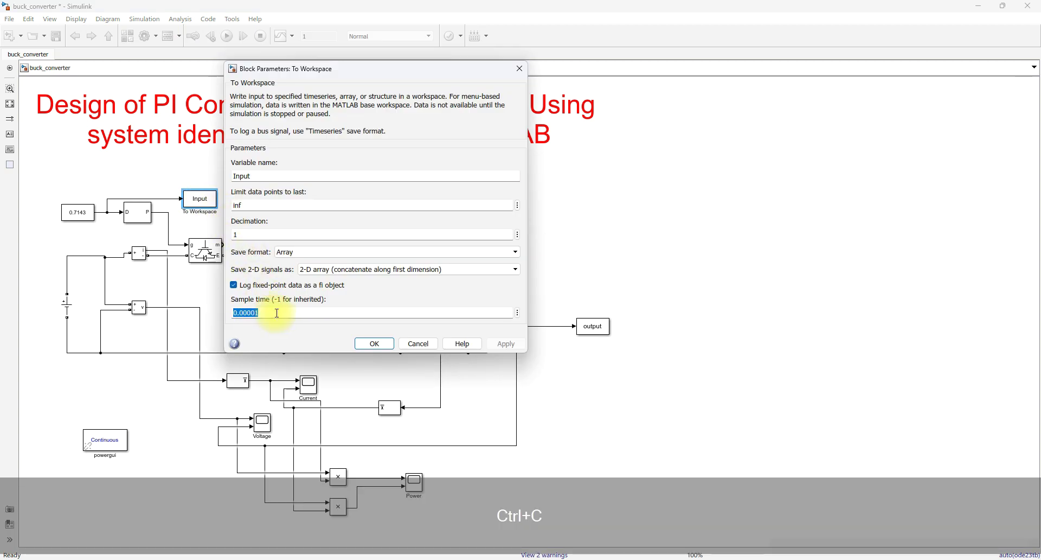
click(373, 343)
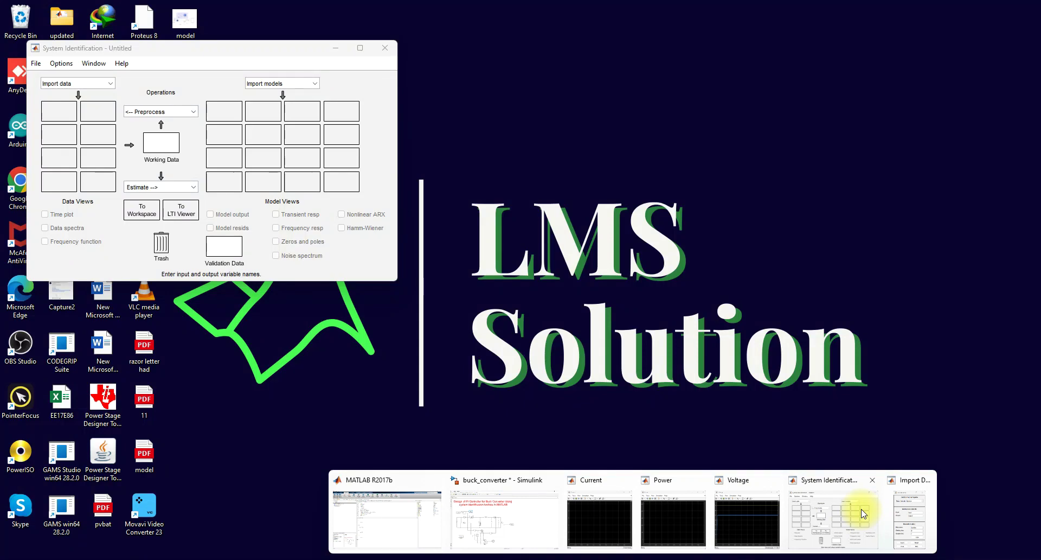
Set the import's sample time to 0.00001, import the data set as mydata and close the Import Data dialog.
click(860, 507)
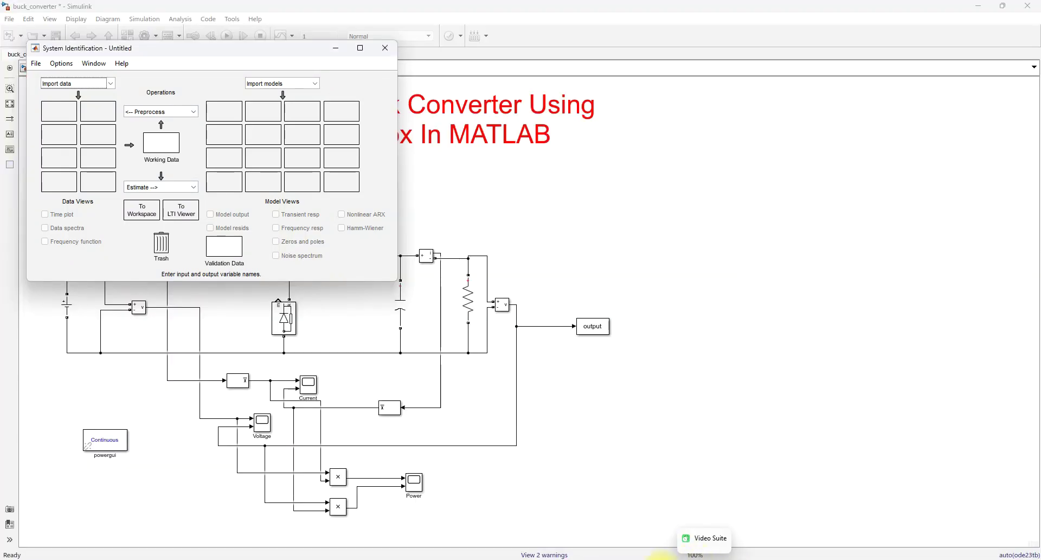
click(914, 511)
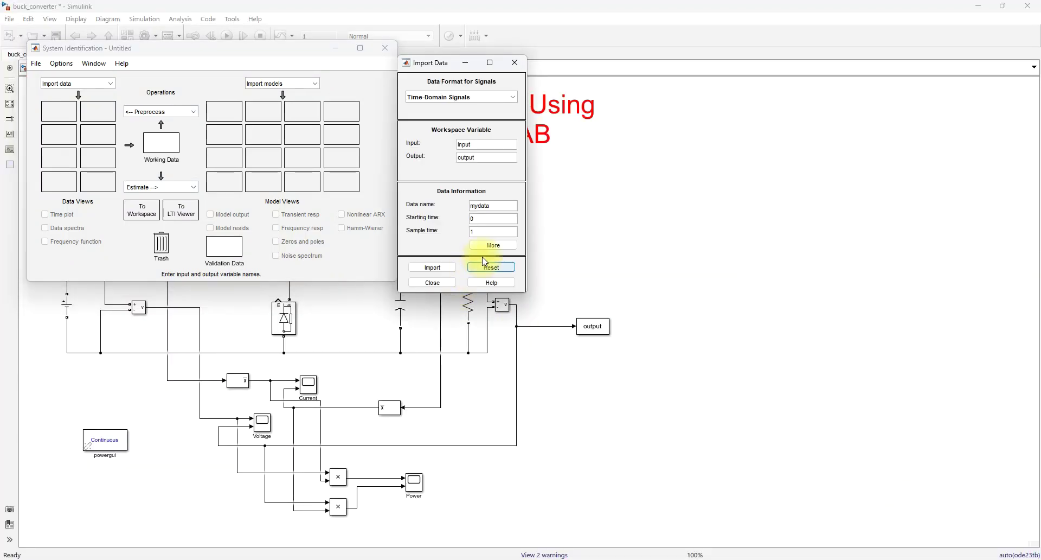
drag(477, 232, 431, 235)
key(ctrl+v)
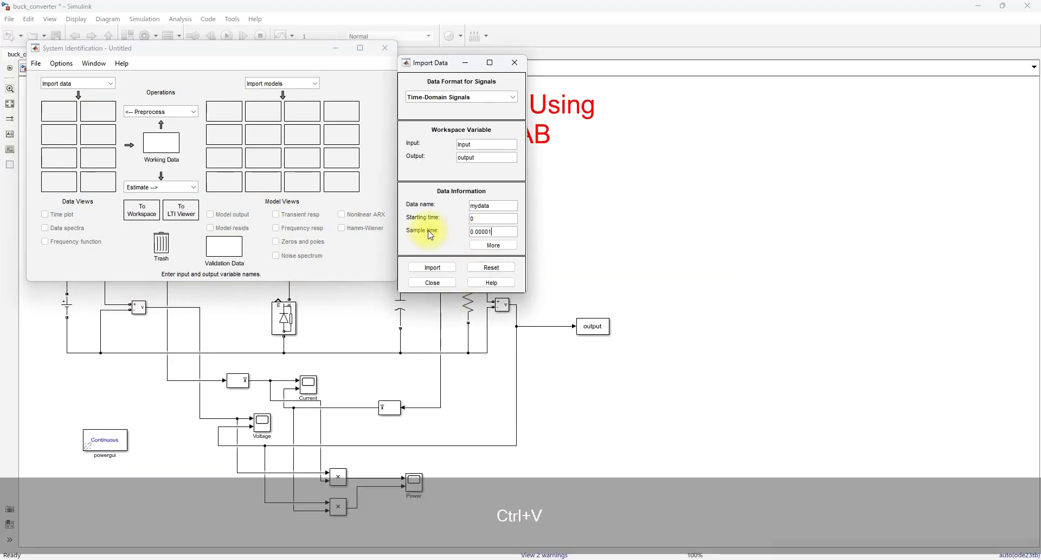
click(434, 267)
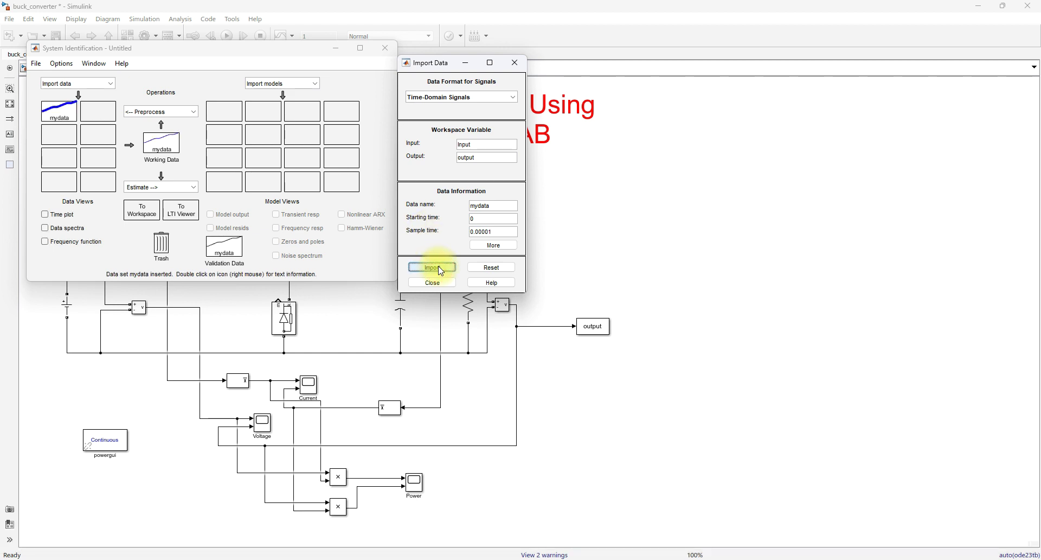
click(432, 281)
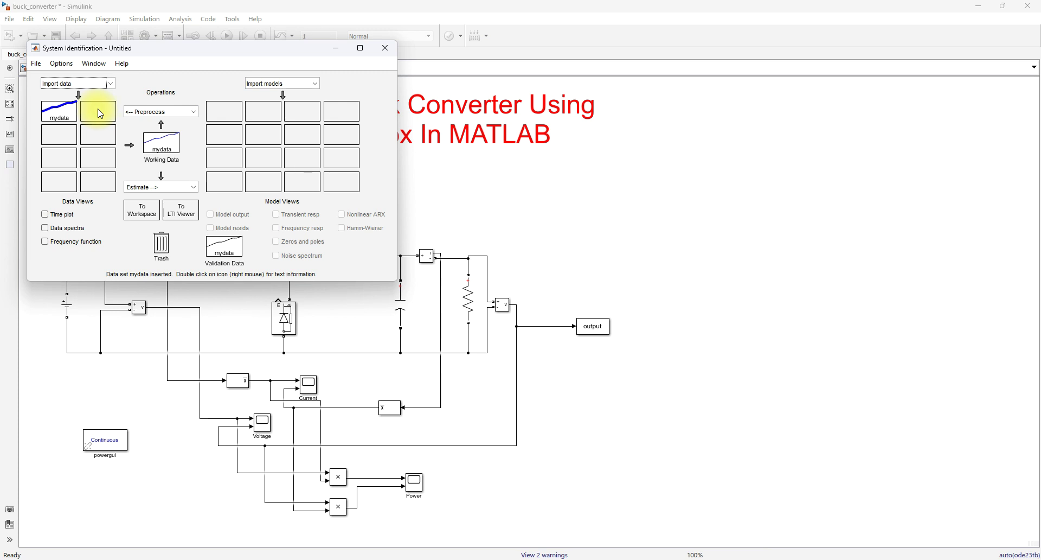
Estimate a continuous-time transfer function model from mydata with 1 pole and 1 zero, and close the estimation windows.
click(153, 189)
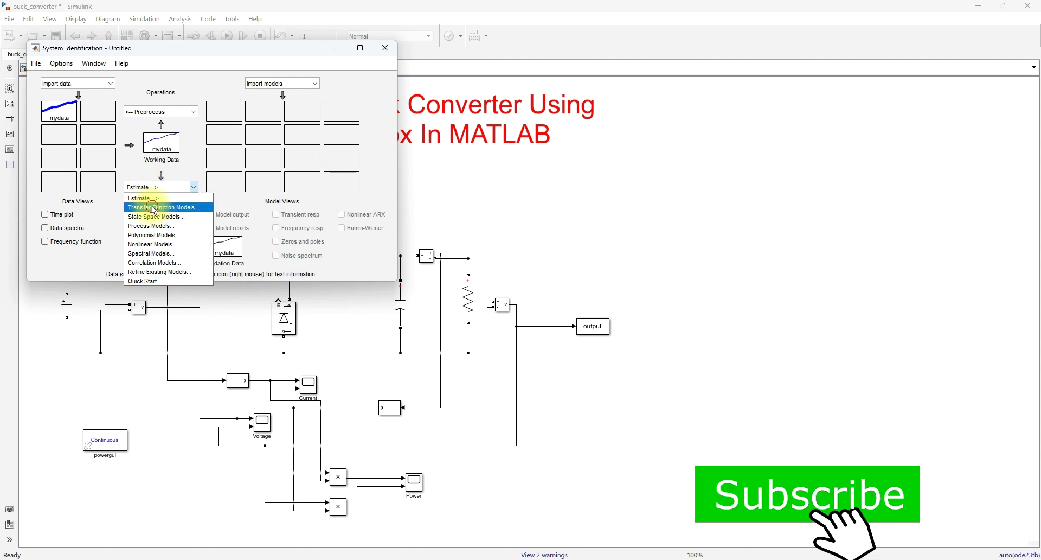
click(154, 207)
drag(162, 69, 267, 98)
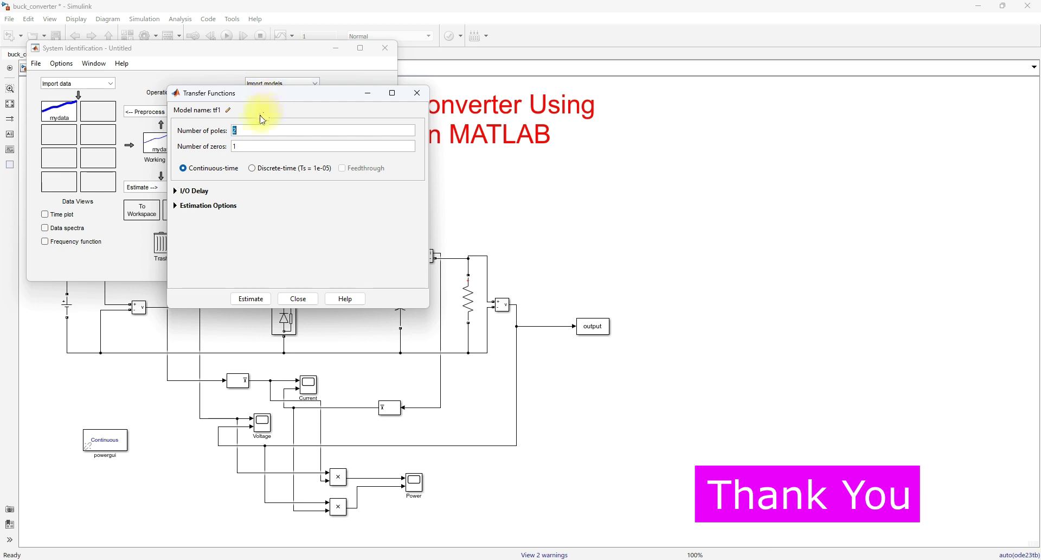
text(1)
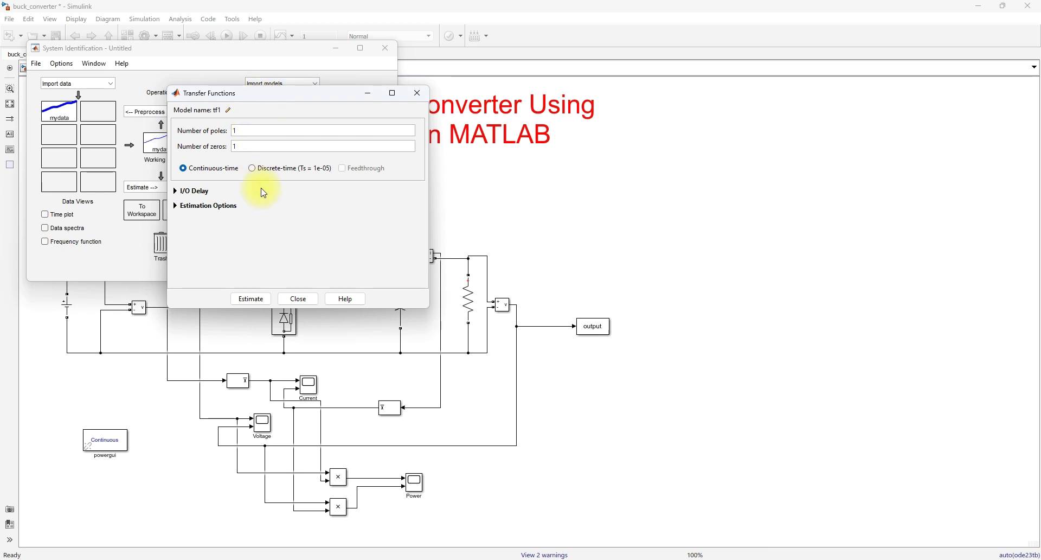
click(250, 144)
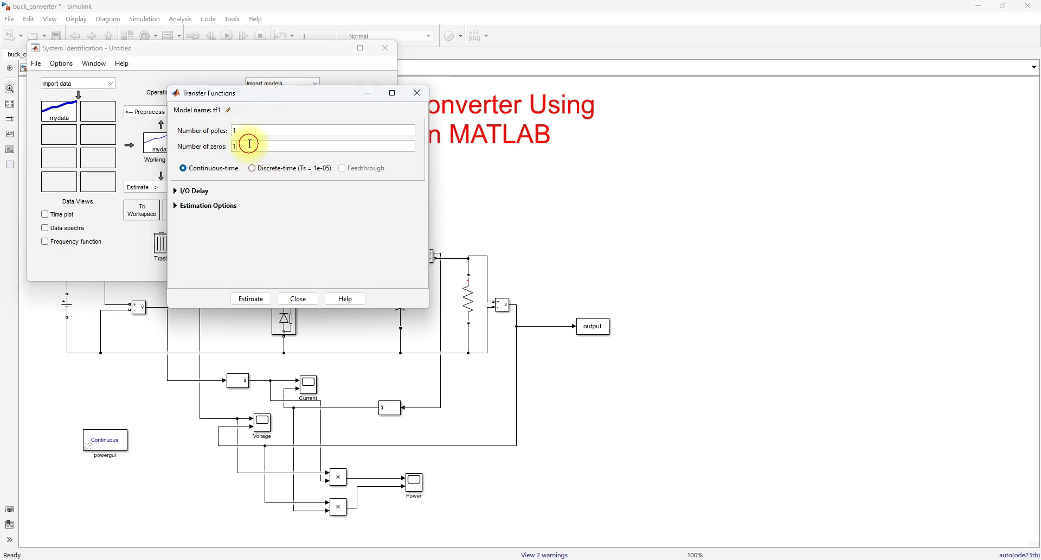
click(256, 299)
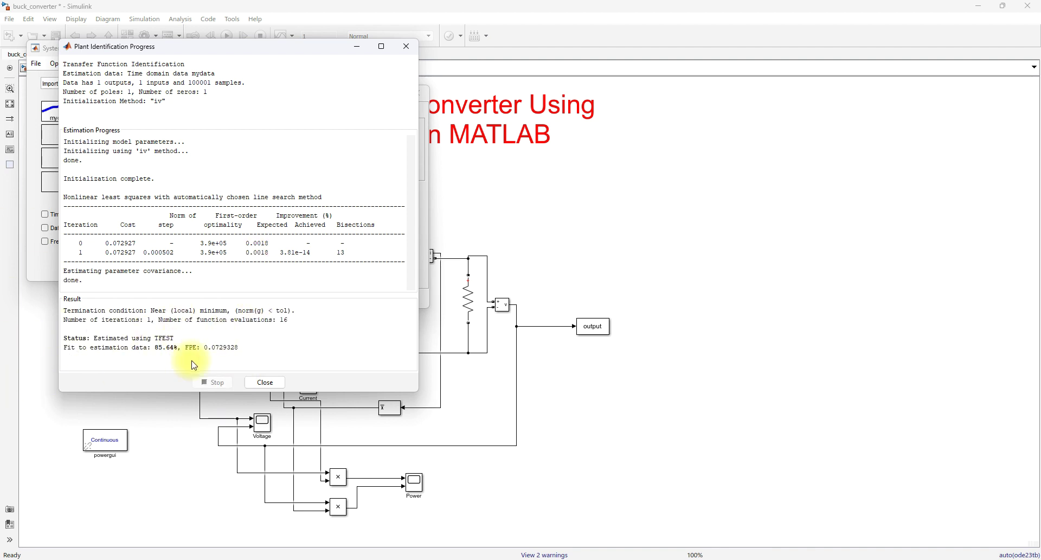
click(264, 381)
drag(241, 88, 365, 106)
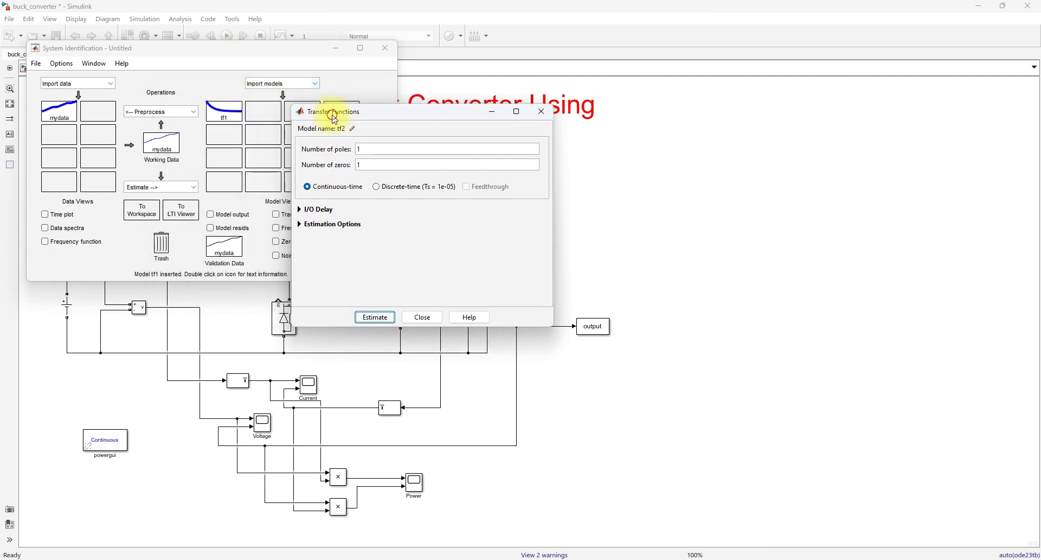
click(422, 318)
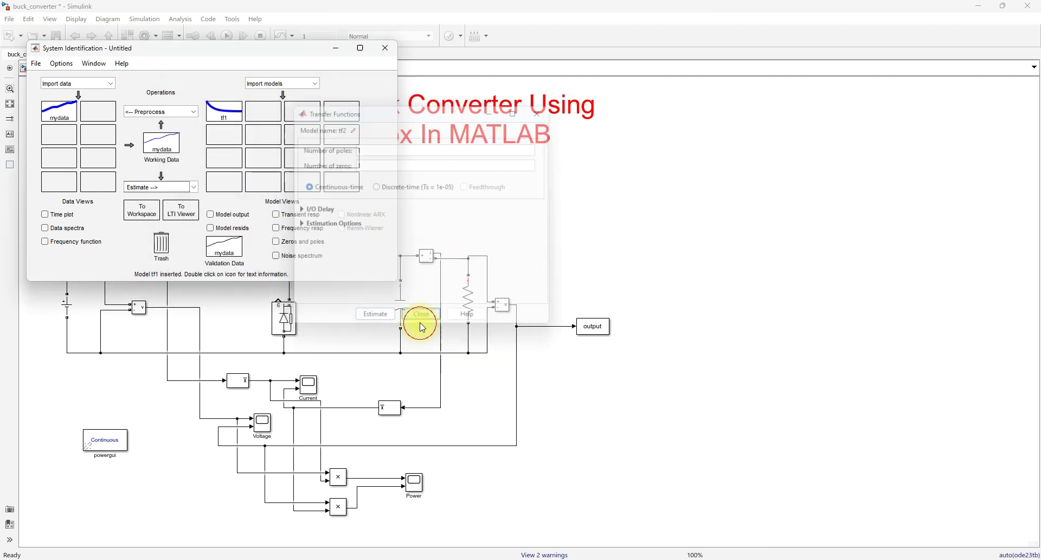
Open the information of the tf1 model and examine the identified transfer function, especially its denominator.
double_click(224, 113)
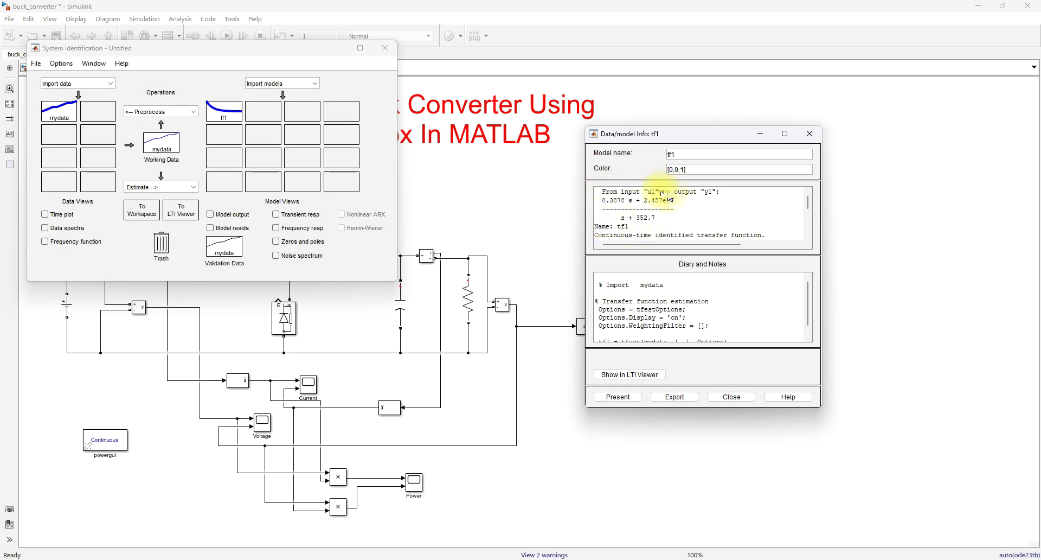
key(F12)
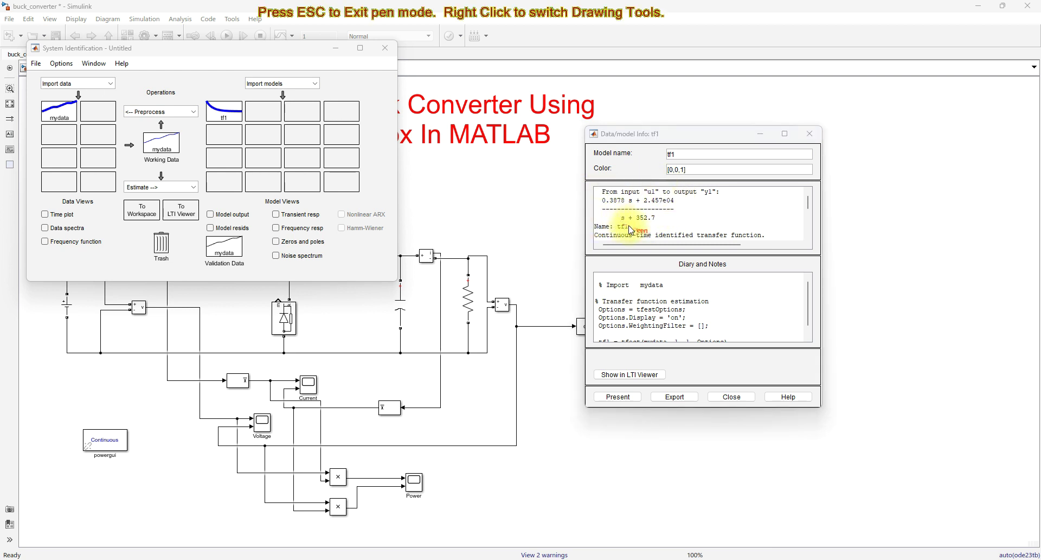
mouse_move(617, 228)
mouse_down()
mouse_move(665, 216)
mouse_move(647, 205)
mouse_move(609, 218)
mouse_up()
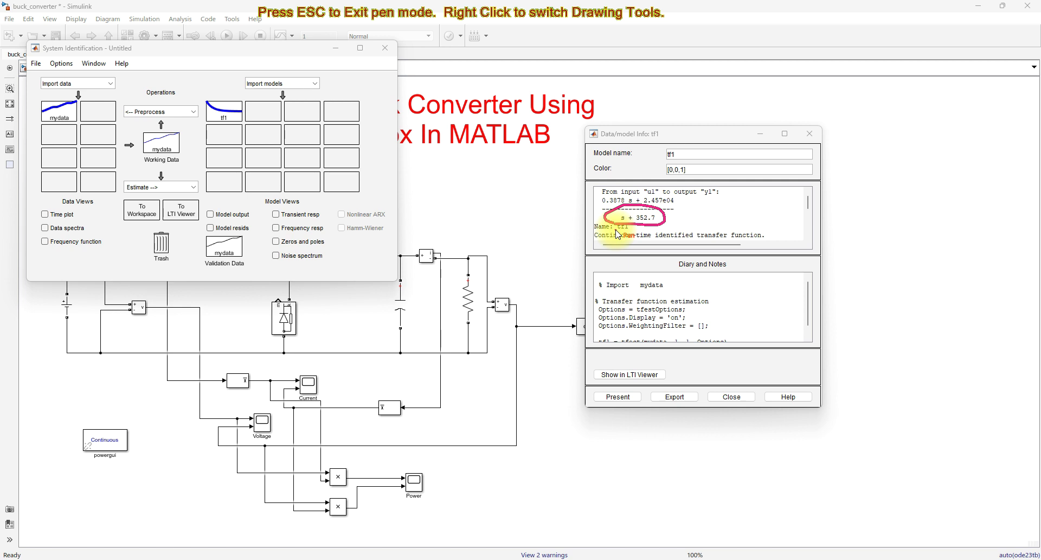
Compare the closed-loop PI control diagram with the identified tf1 transfer function, relating G(s) and the Kp and Ki terms to it.
key(Escape)
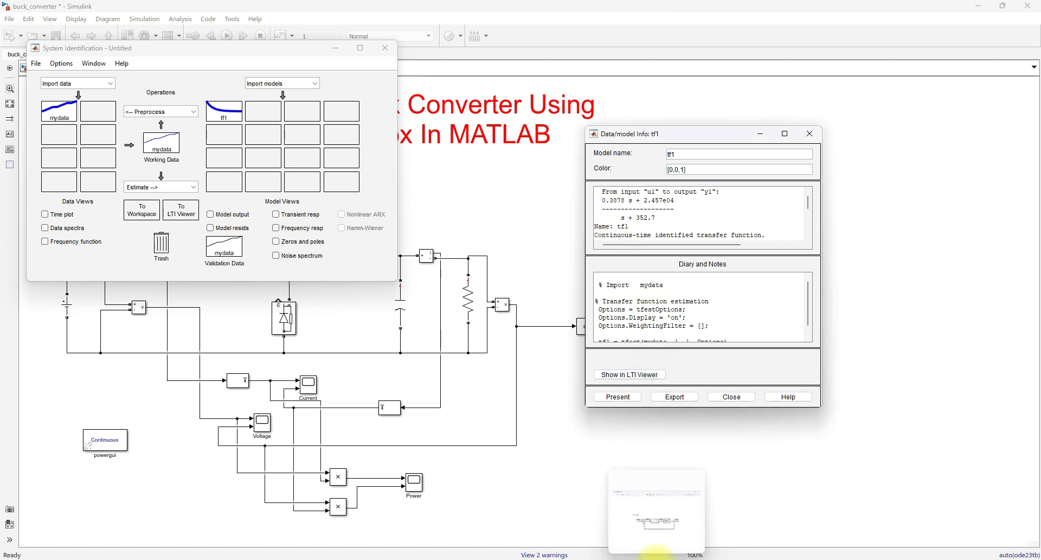
click(656, 559)
drag(585, 102, 208, 56)
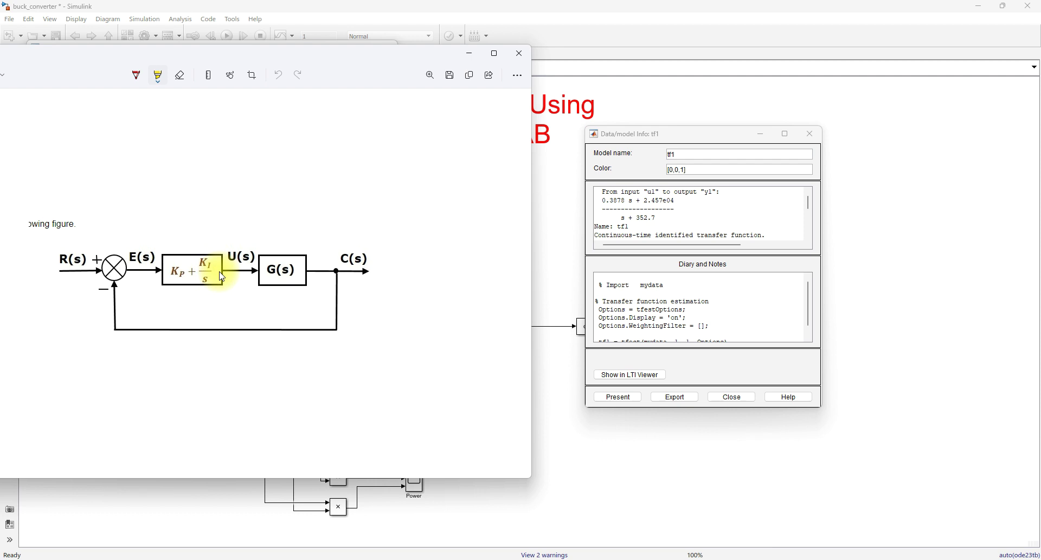
key(ctrl+shift+p)
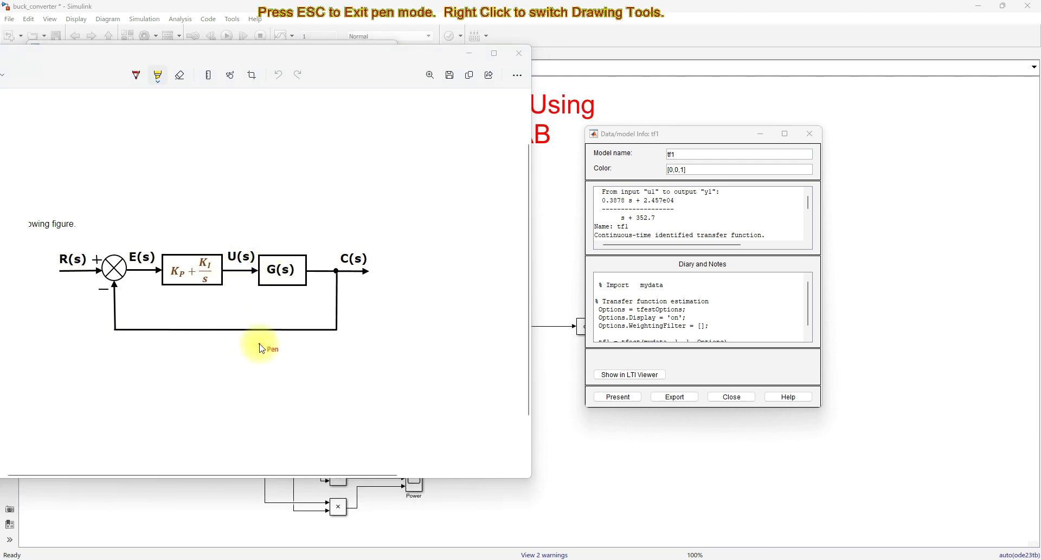
mouse_move(282, 242)
mouse_down()
mouse_move(286, 234)
mouse_move(286, 250)
mouse_move(300, 242)
mouse_move(342, 204)
mouse_move(558, 190)
mouse_move(600, 221)
mouse_up()
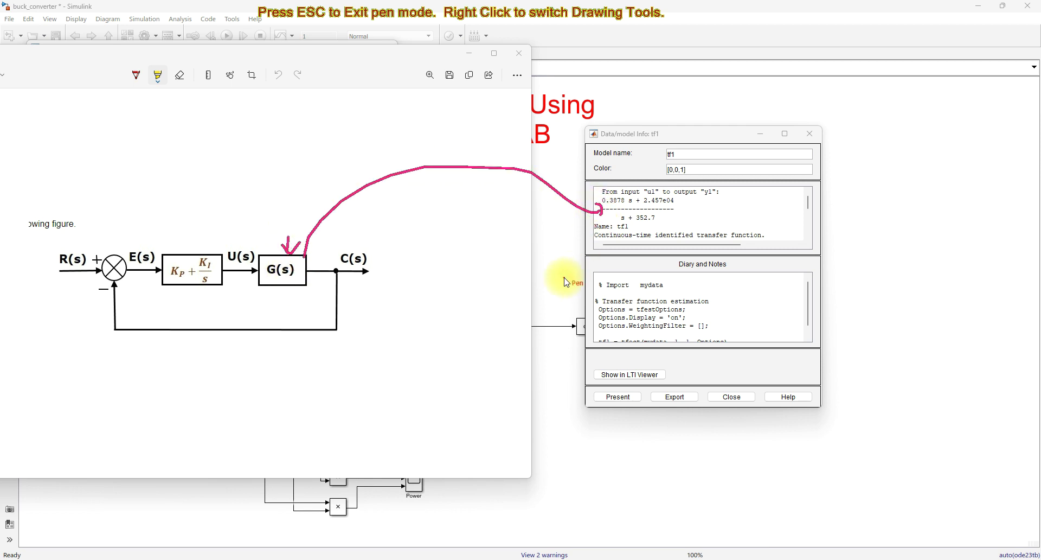
drag(163, 288, 223, 288)
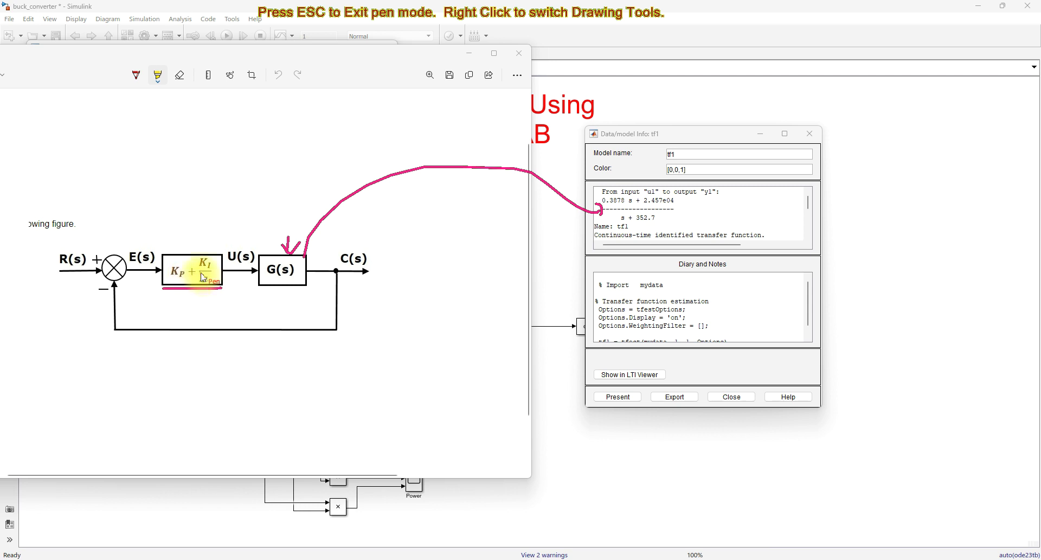
mouse_move(194, 202)
mouse_down()
mouse_move(195, 223)
mouse_move(201, 209)
mouse_move(211, 223)
mouse_move(259, 180)
mouse_move(267, 195)
mouse_move(284, 172)
mouse_move(293, 182)
mouse_move(309, 175)
mouse_move(186, 234)
mouse_up()
drag(308, 182, 331, 170)
drag(275, 213, 261, 228)
mouse_move(226, 187)
mouse_down()
mouse_move(233, 153)
mouse_move(321, 111)
mouse_move(428, 126)
mouse_move(530, 174)
mouse_up()
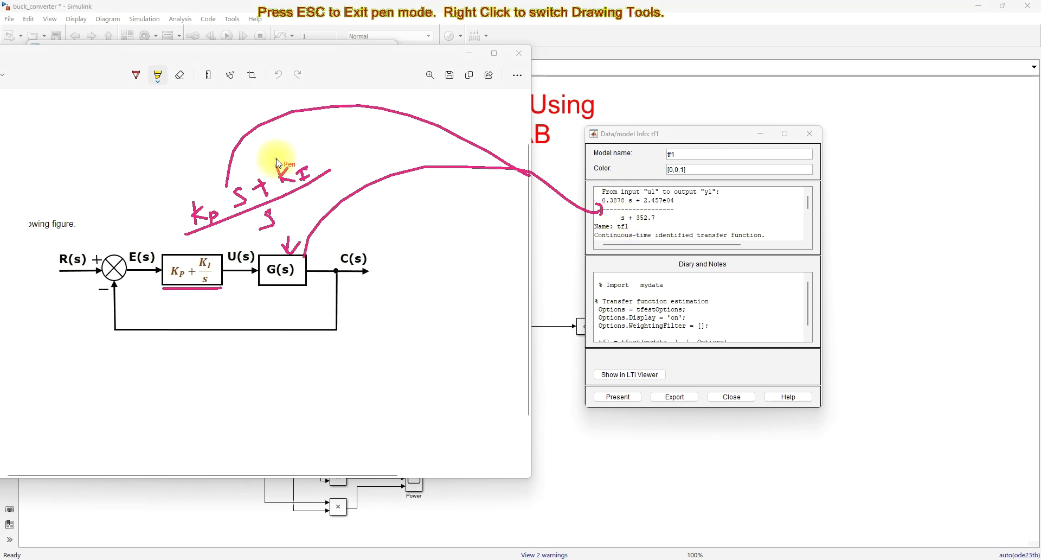
mouse_move(304, 171)
mouse_down()
mouse_move(419, 157)
mouse_move(641, 231)
mouse_up()
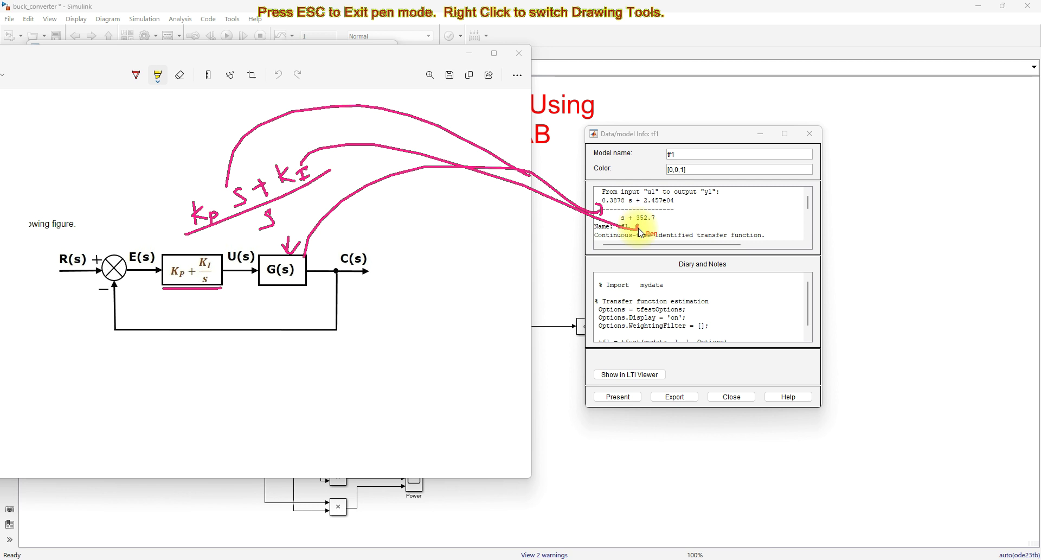
key(Escape)
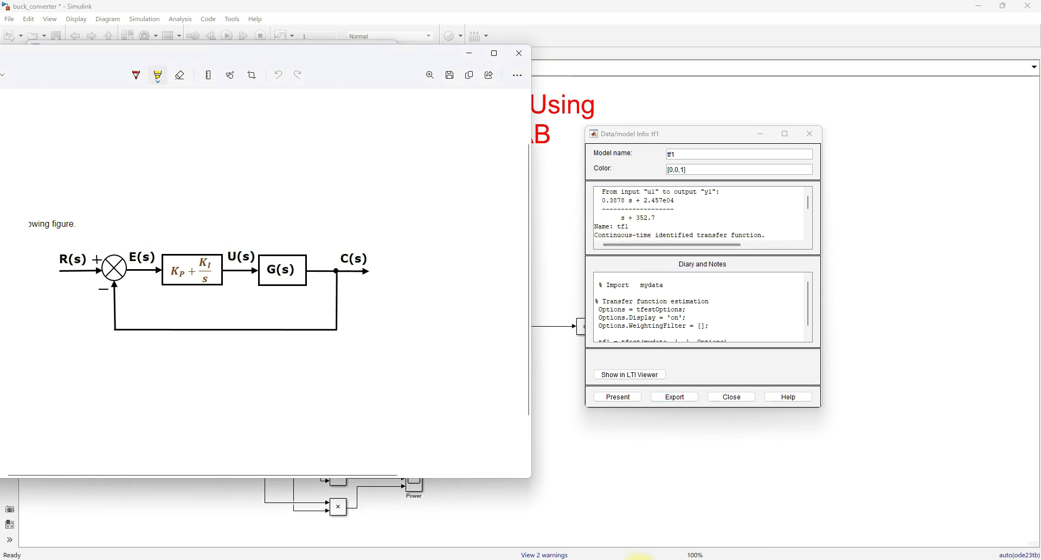
Return to the buck_converter model in Simulink and save a copy of it as buck_converter2.
mouse_move(640, 556)
click(459, 533)
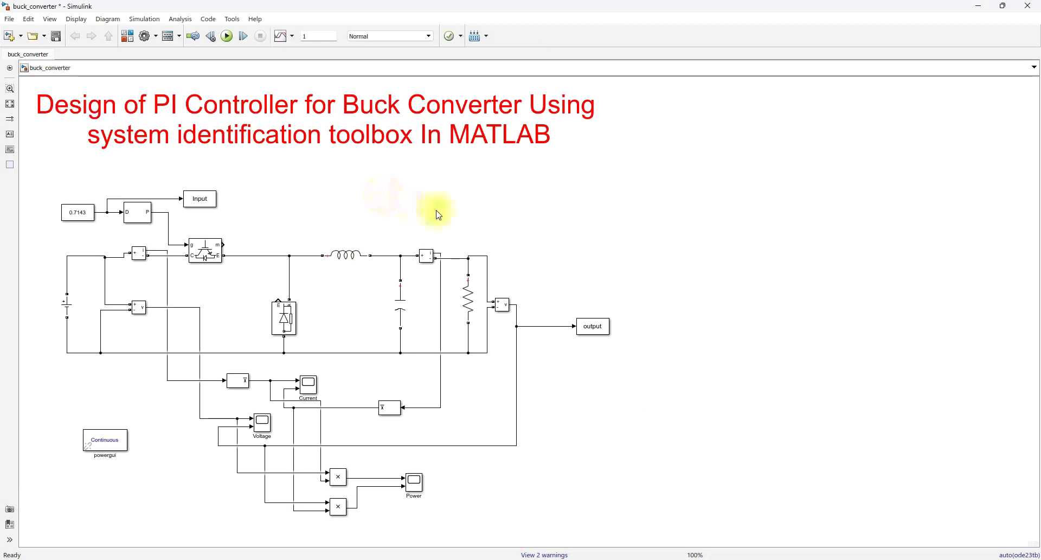
click(10, 20)
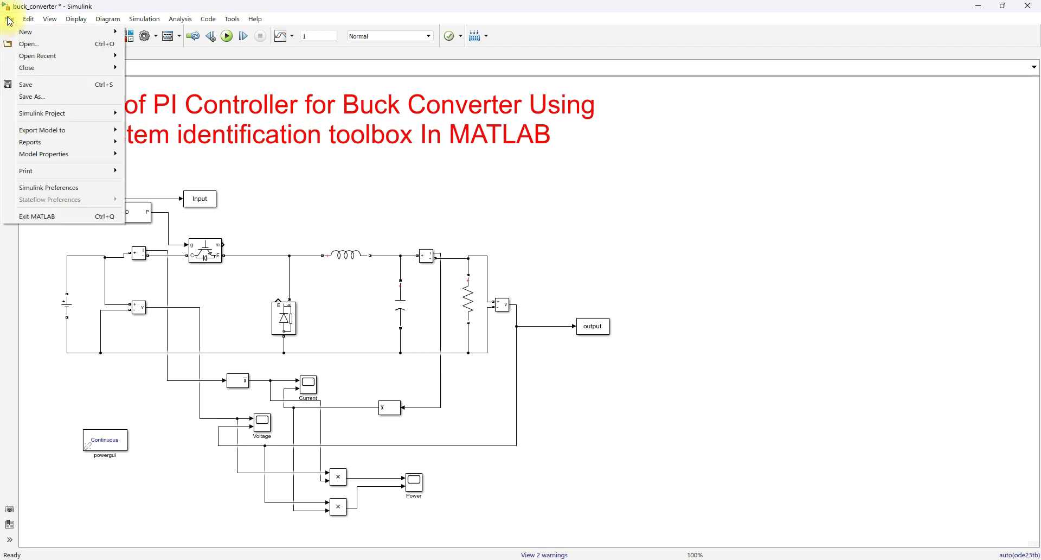
click(22, 97)
click(138, 249)
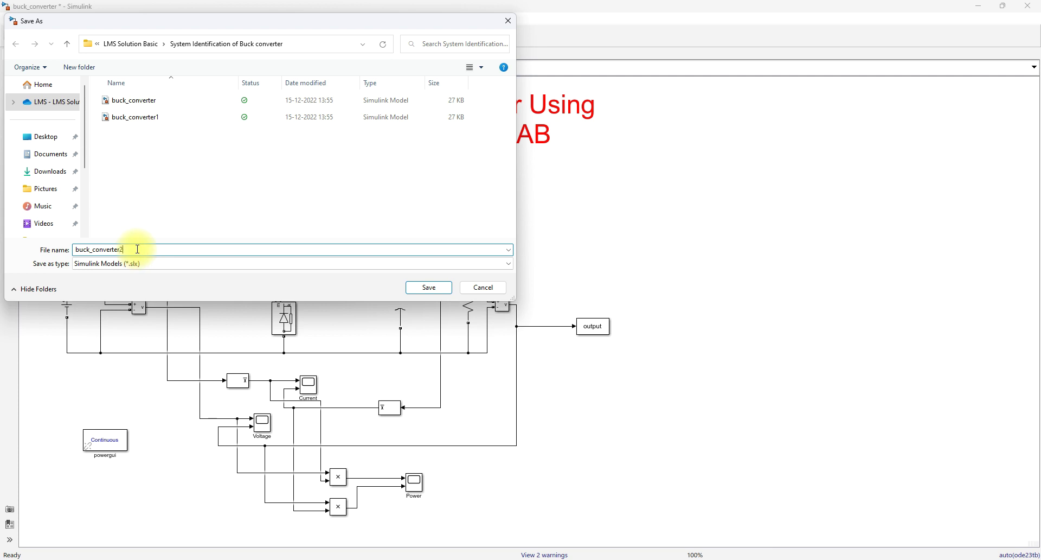
text(2)
key(Return)
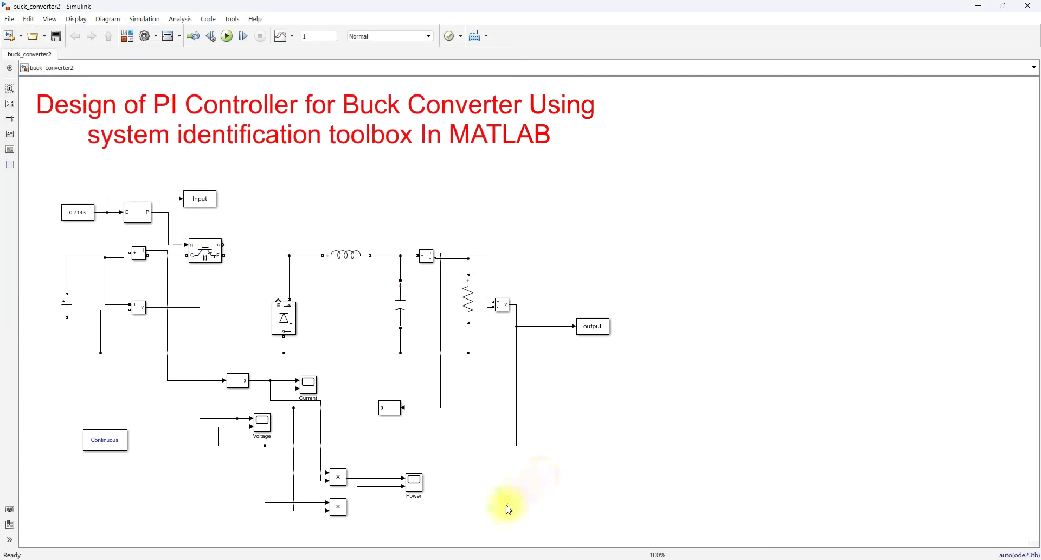
Add a Sum block facing left near the Power scope, edit its input signs and connect it to the output voltage line.
click(508, 508)
text(sum)
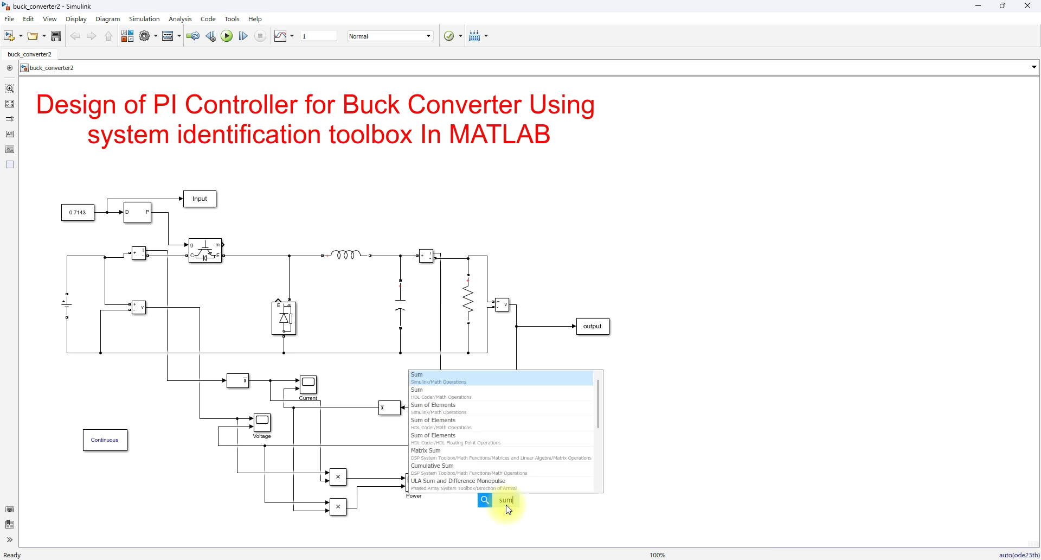
key(Return)
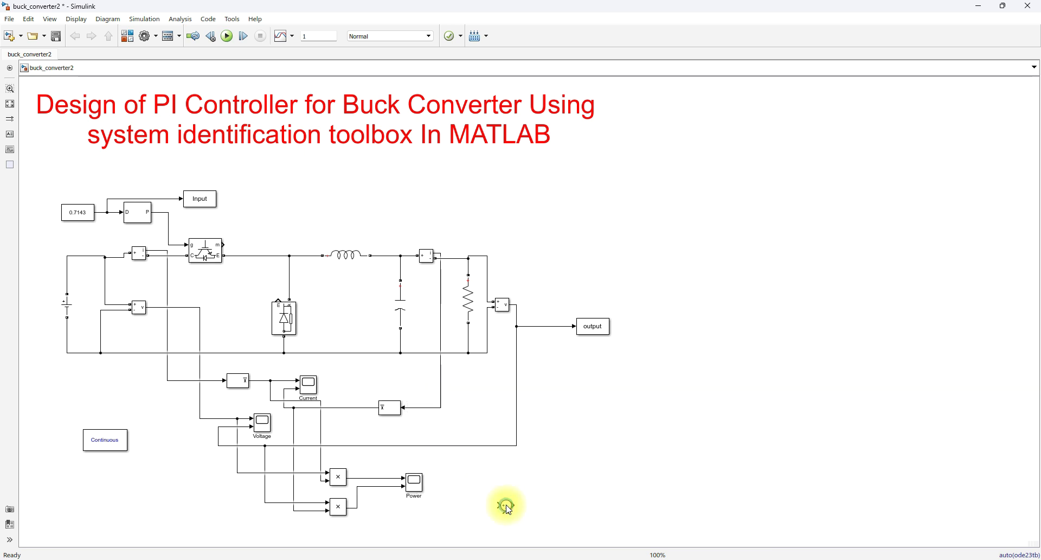
key(ctrl+r)
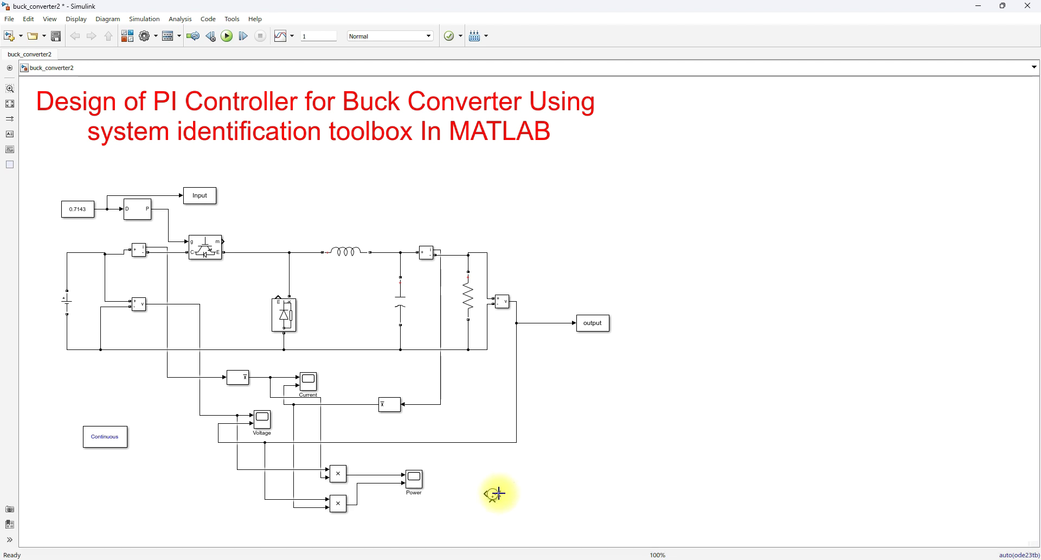
double_click(498, 495)
click(537, 453)
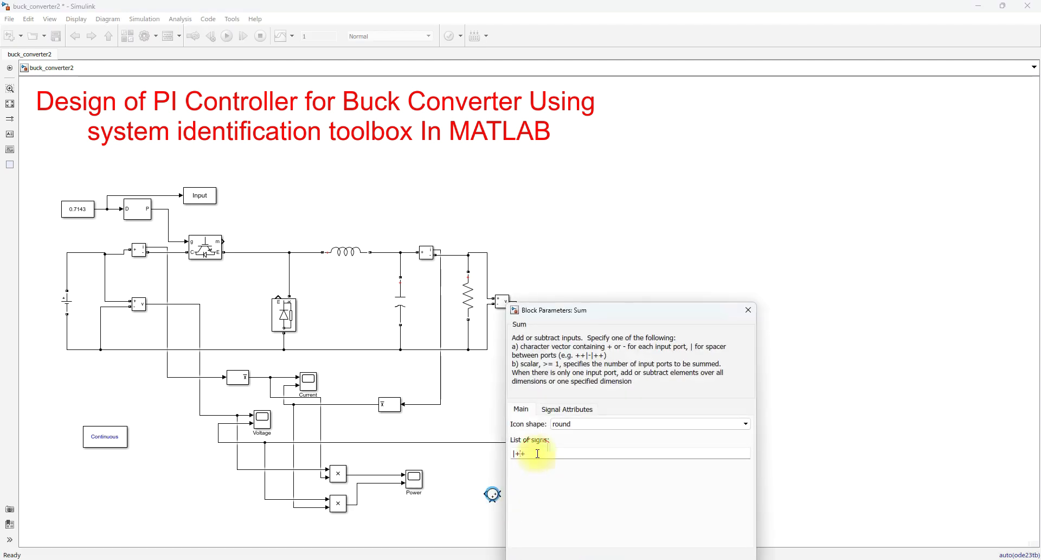
key(Return)
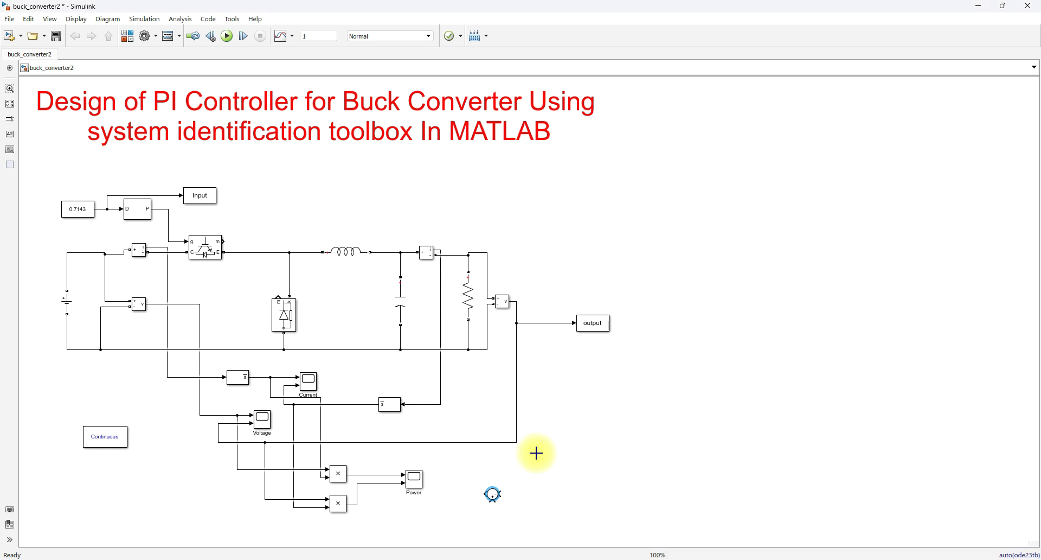
mouse_move(502, 494)
mouse_down()
mouse_move(548, 360)
mouse_move(549, 323)
mouse_up()
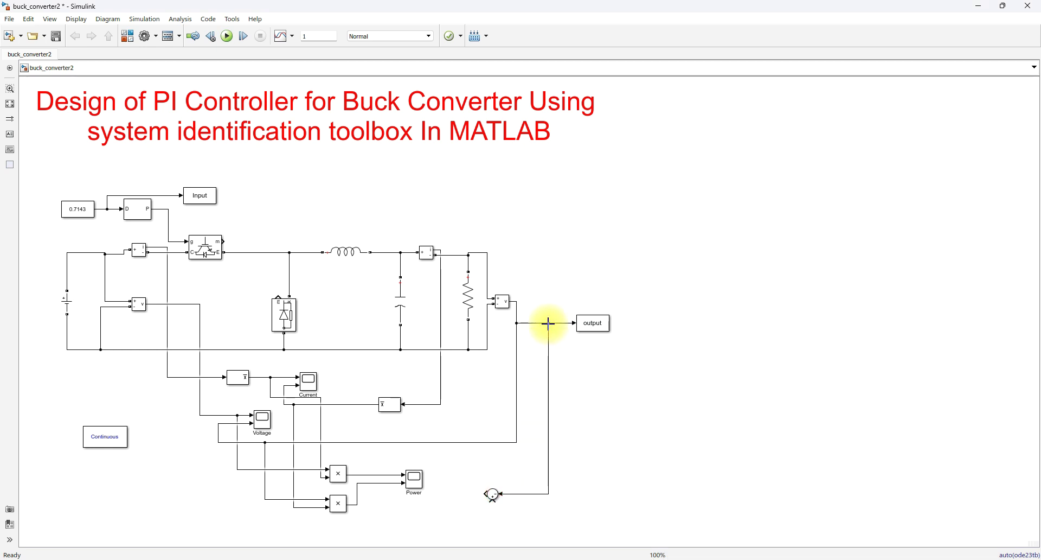
Add a Constant block with value 50, rotated to face left, and connect it to the Sum block's free input.
double_click(526, 514)
text(cons)
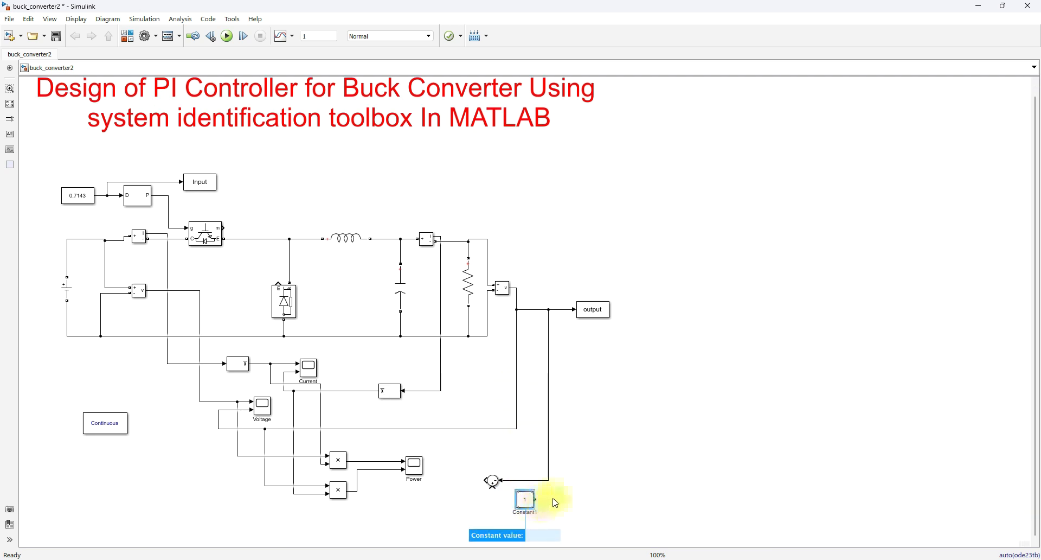
key(ctrl+r)
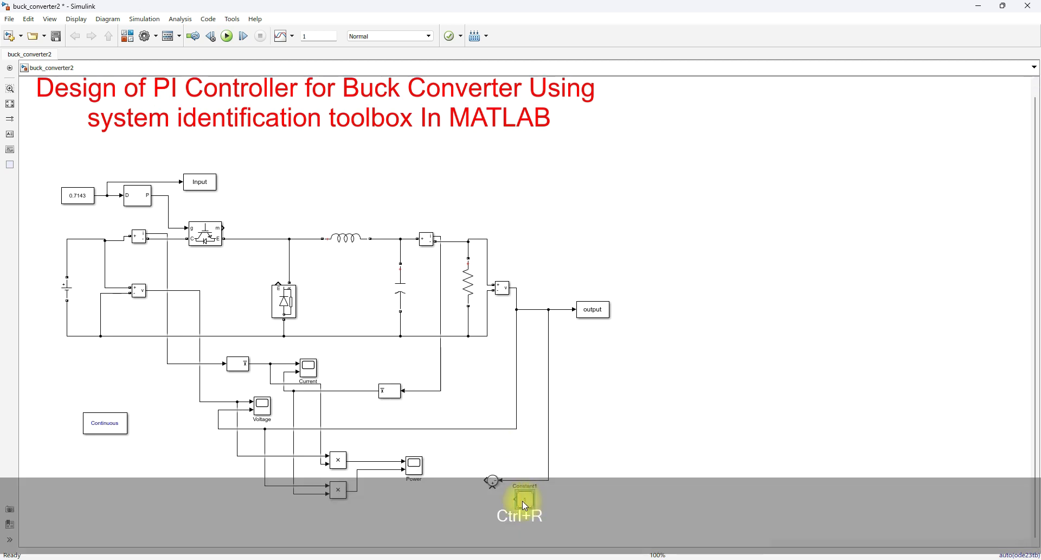
key(ctrl+r)
drag(493, 487, 530, 509)
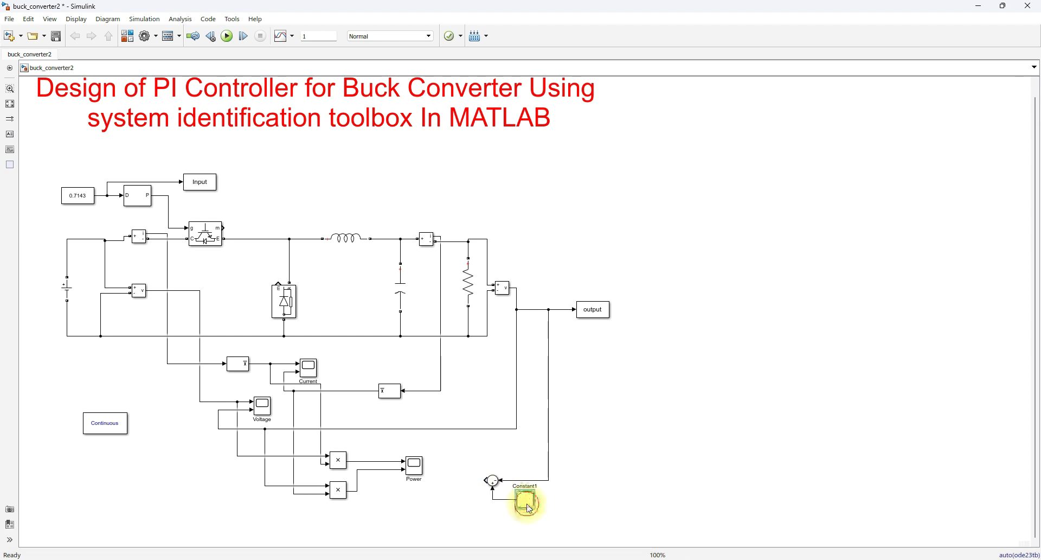
double_click(530, 509)
text(50)
key(Return)
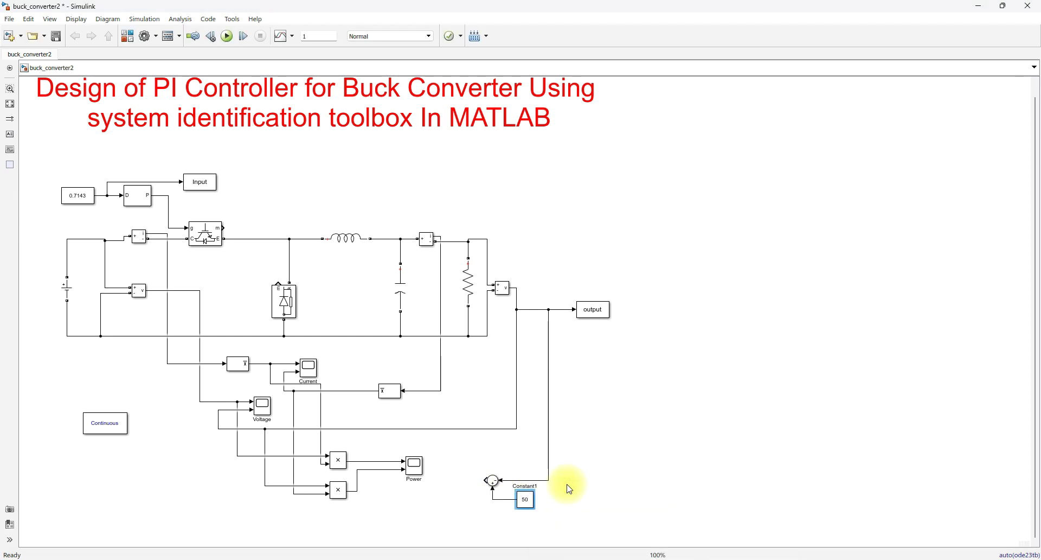
Move the Sum block and its 50 reference constant together to just below the Power scope.
click(493, 484)
drag(476, 463, 540, 518)
drag(488, 489, 409, 514)
Add a PID Controller block, place it at the Sum block's output facing left, and connect the two.
click(642, 455)
double_click(642, 456)
text(pid)
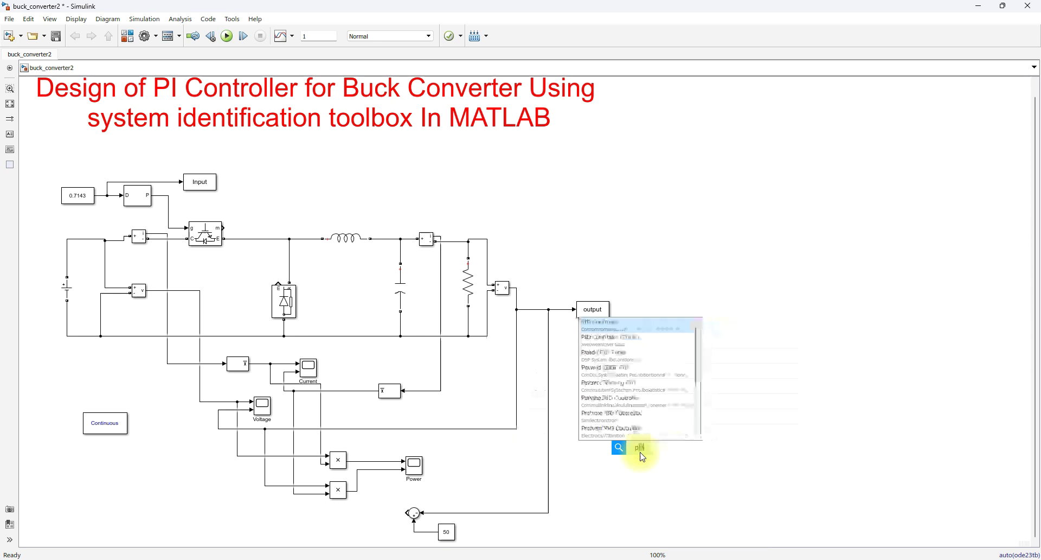
click(638, 324)
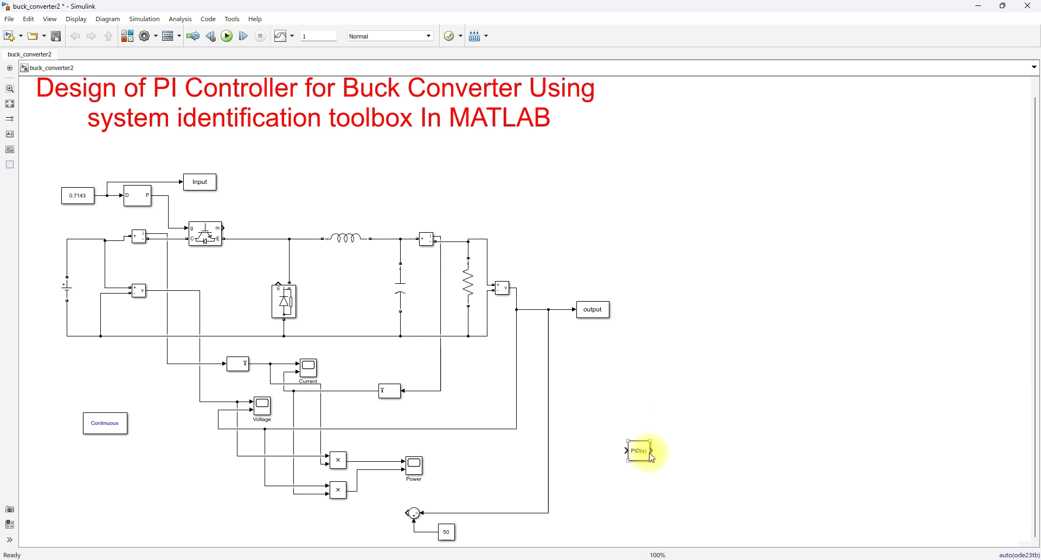
drag(646, 459, 385, 518)
key(ctrl+r)
key(ctrl+r)
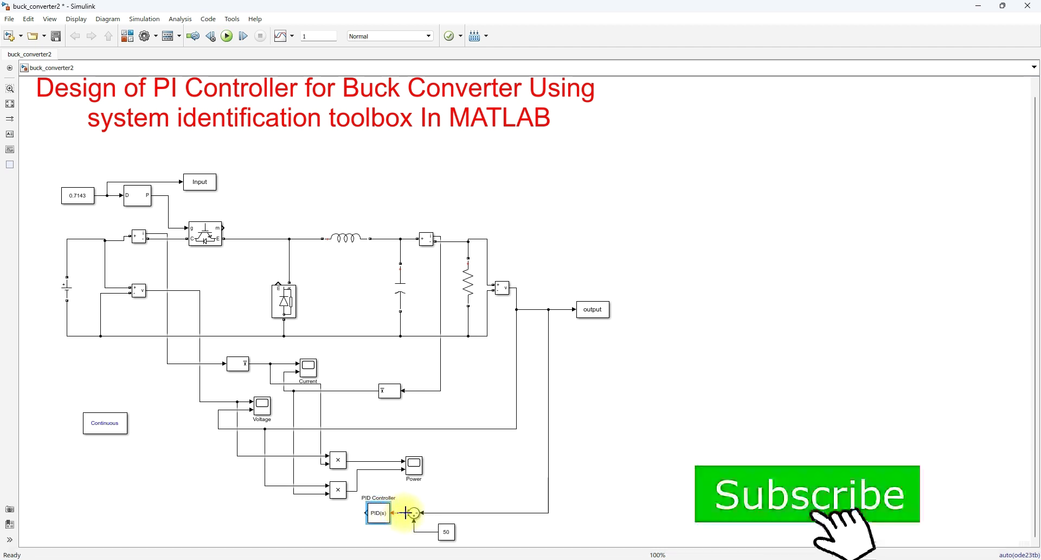
Set the PID Controller block's controller type to PI and apply the change.
double_click(383, 513)
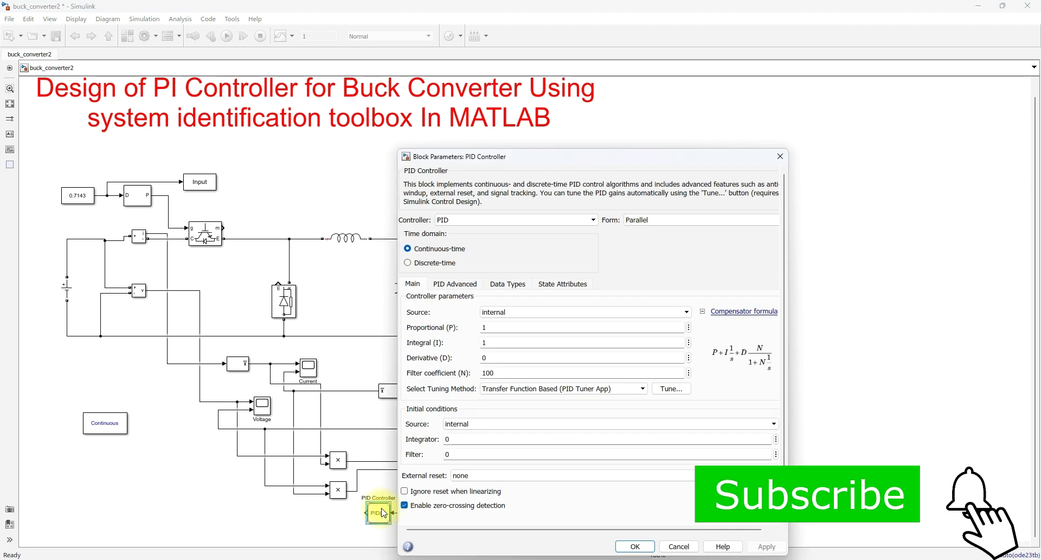
click(467, 220)
click(456, 240)
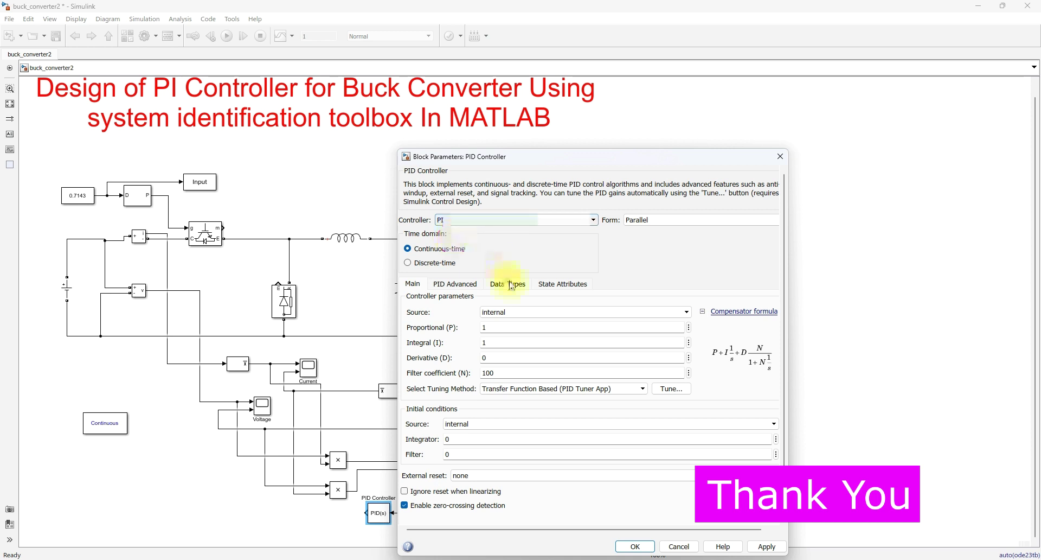
key(Return)
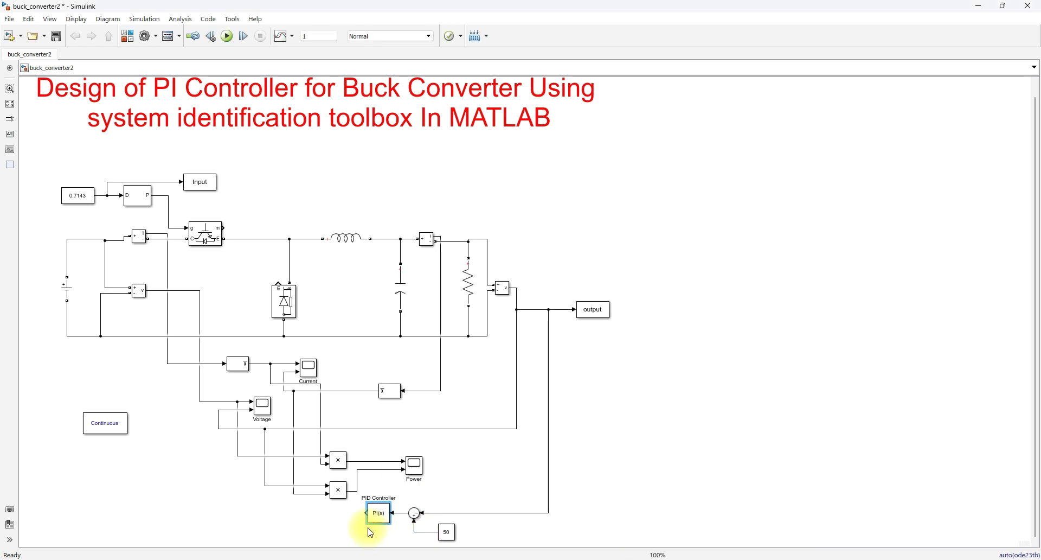
Remove the 0.7143 constant's signal lines and wire the PI controller output to the PWM generator's D input, routed around the circuit.
click(121, 209)
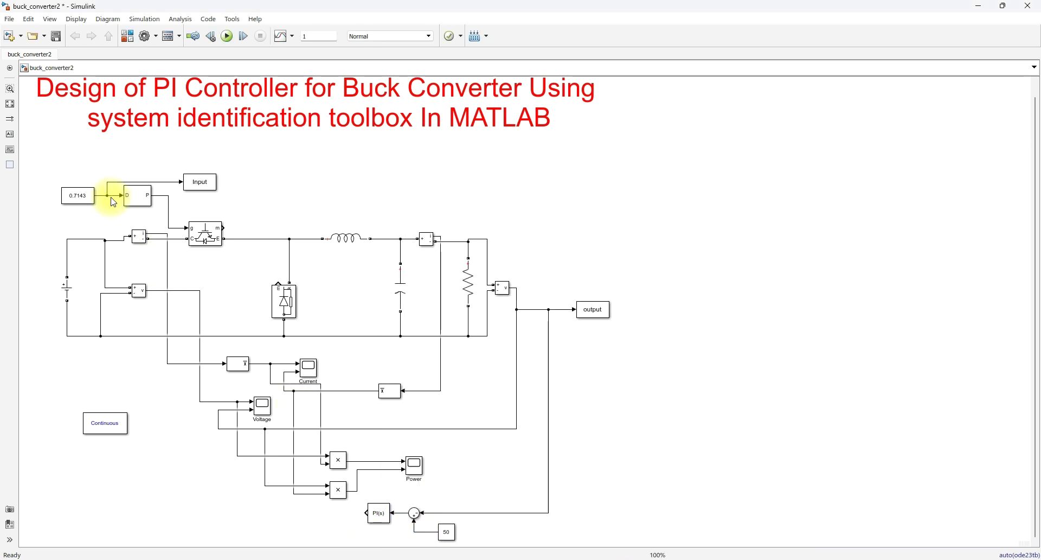
click(109, 195)
key(Delete)
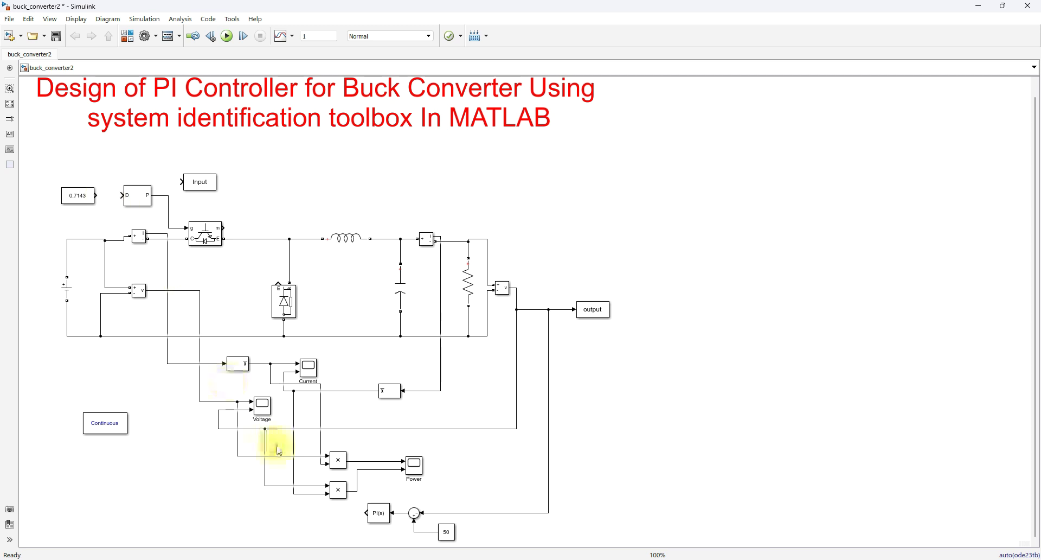
drag(362, 513, 123, 195)
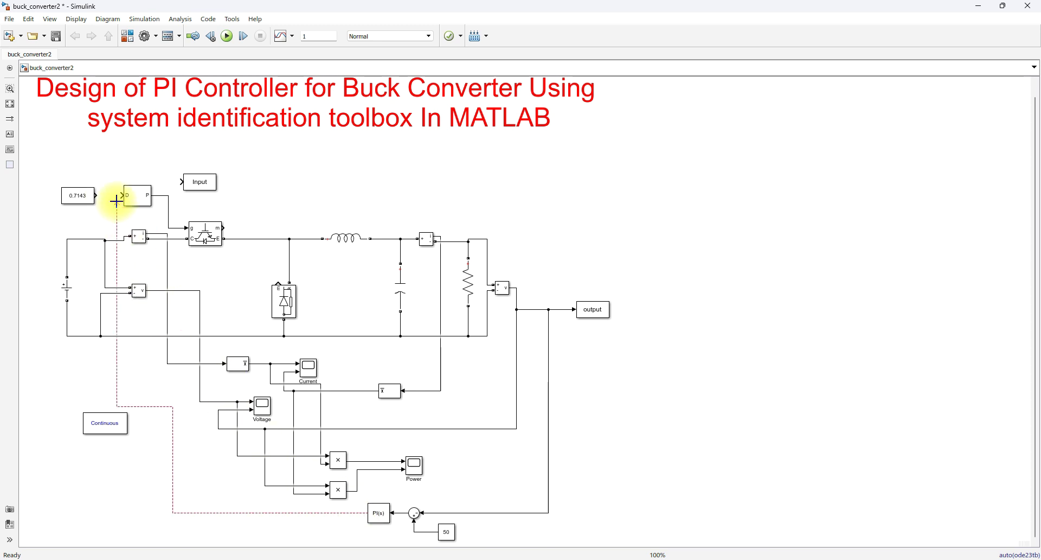
drag(179, 280, 63, 294)
Delete the Input and output workspace blocks from the buck_converter2 model.
drag(200, 182, 599, 321)
key(Delete)
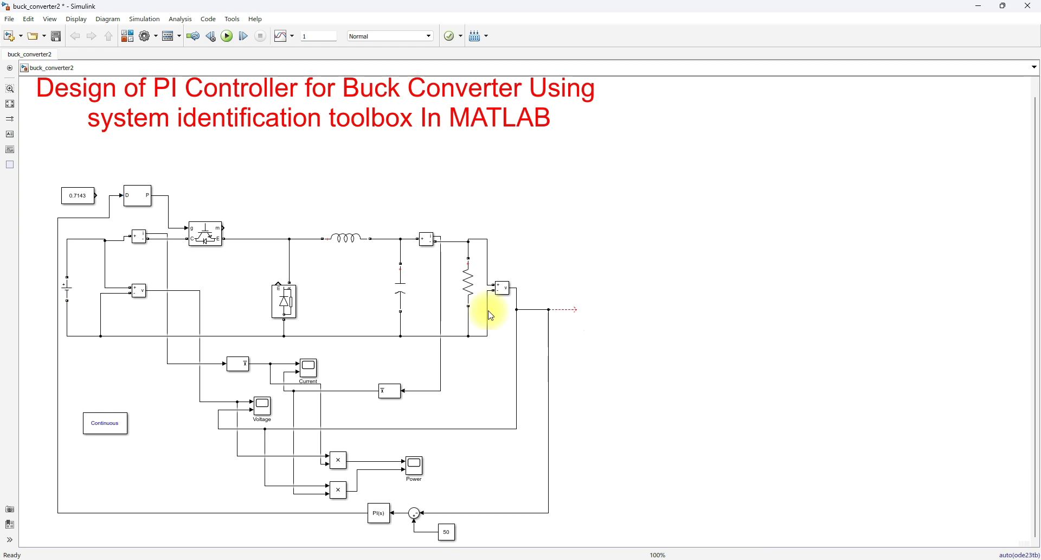
Set the PI controller's integral gain to 352.7, taken from the denominator of the identified tf1 transfer function, and apply it.
click(380, 512)
double_click(381, 513)
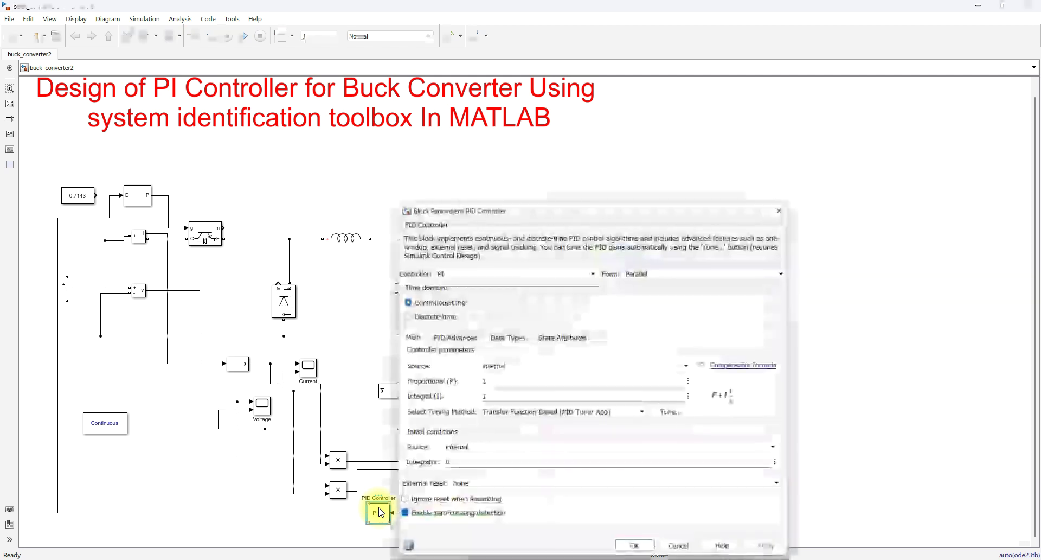
drag(504, 213, 462, 174)
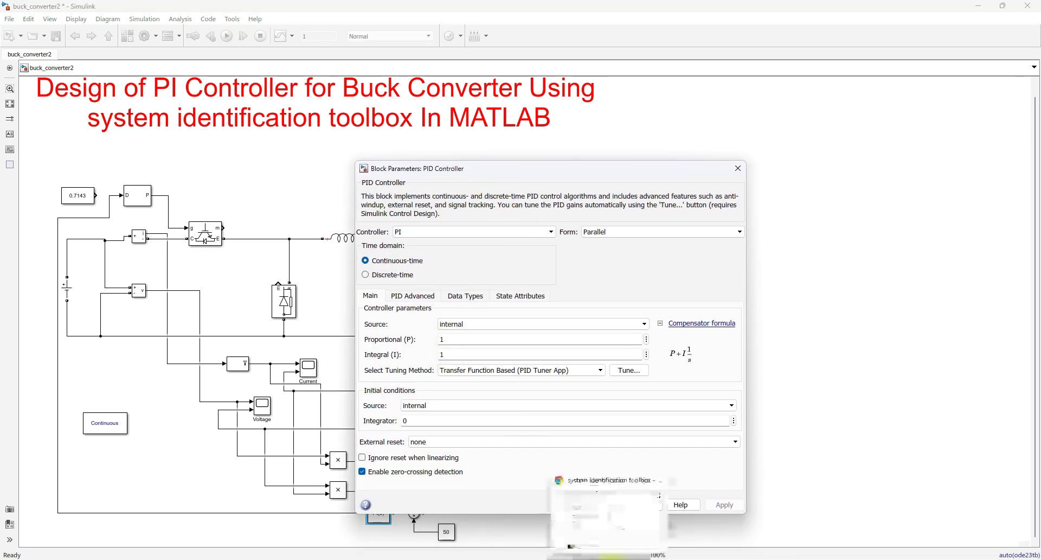
mouse_move(686, 555)
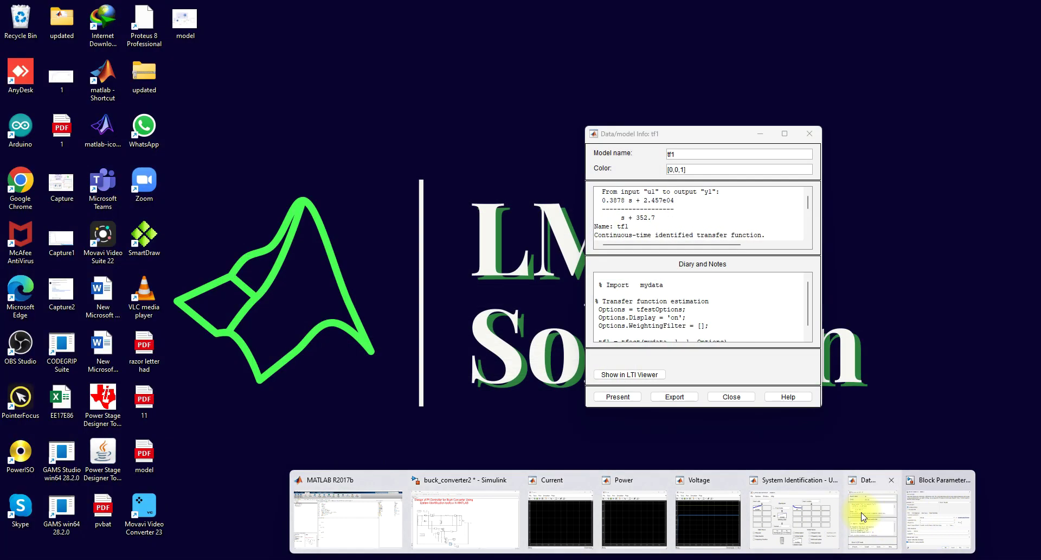
click(863, 512)
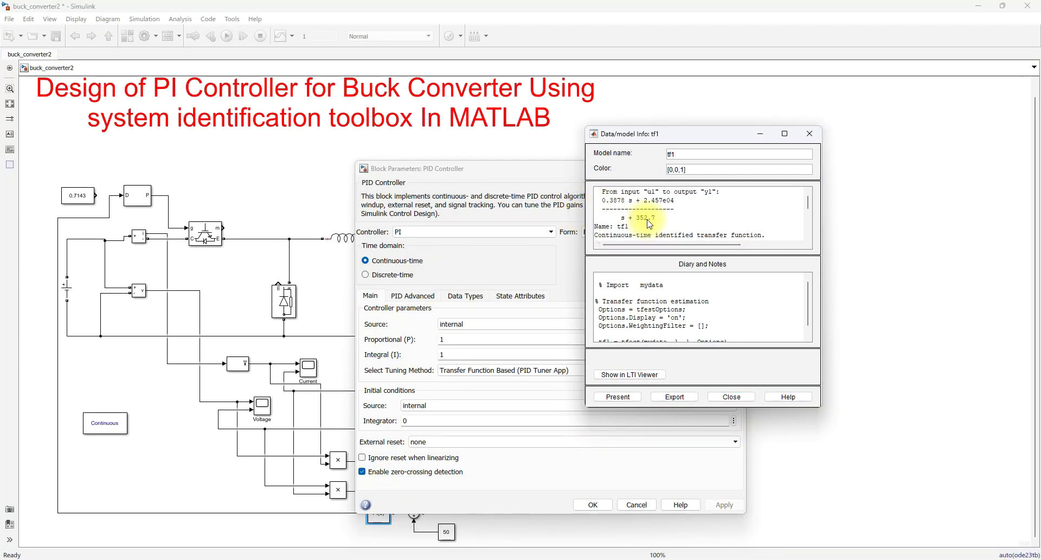
double_click(464, 355)
text(352.7)
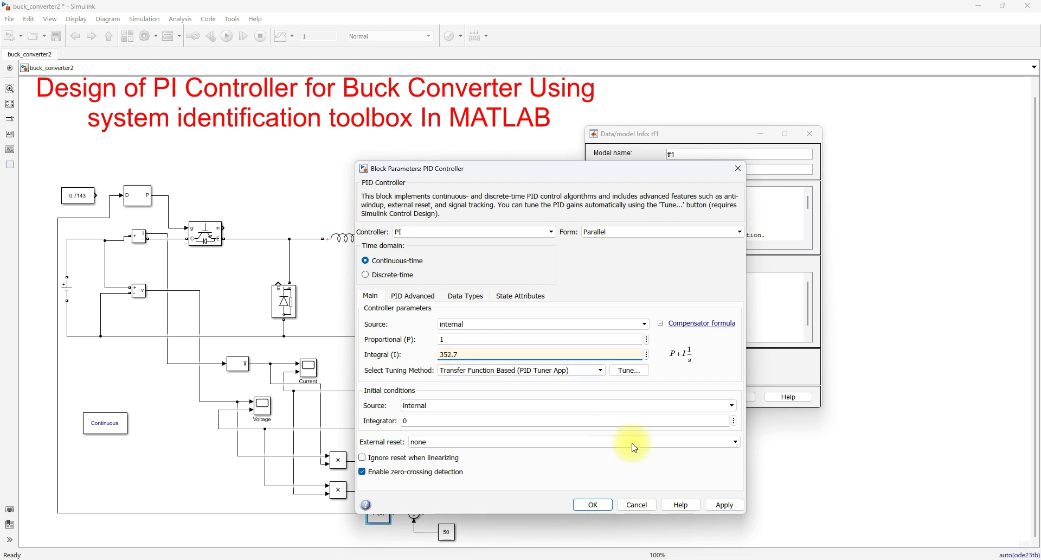
click(722, 504)
click(604, 505)
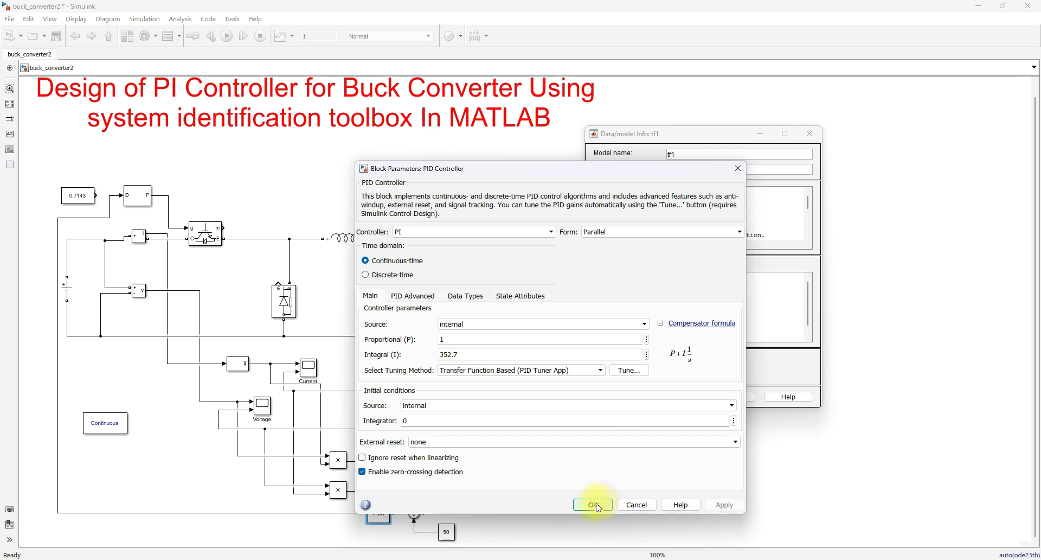
click(549, 503)
Open the Voltage scope, move it clear of the circuit's input side, and run the closed-loop simulation.
double_click(263, 407)
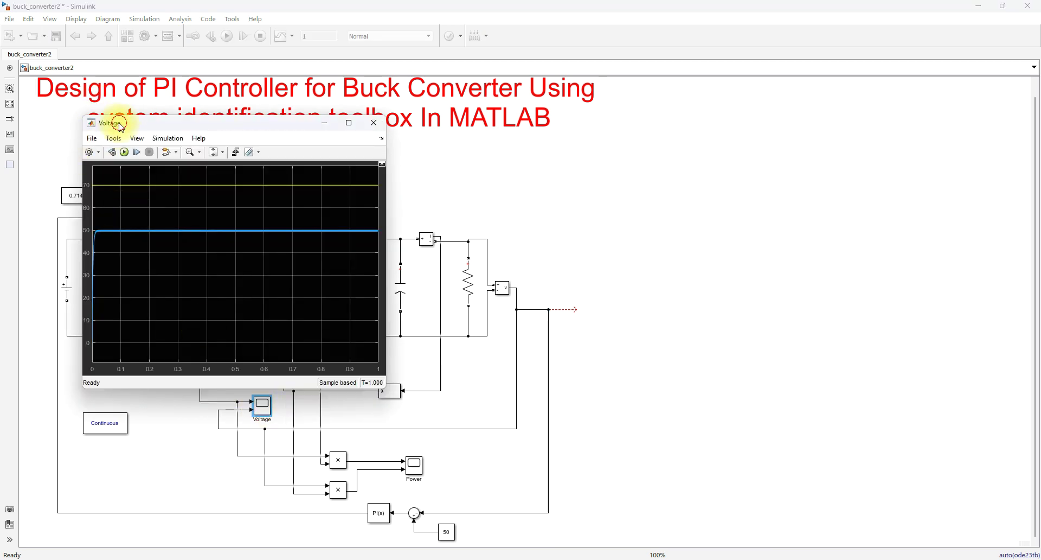
drag(120, 126, 374, 106)
click(377, 131)
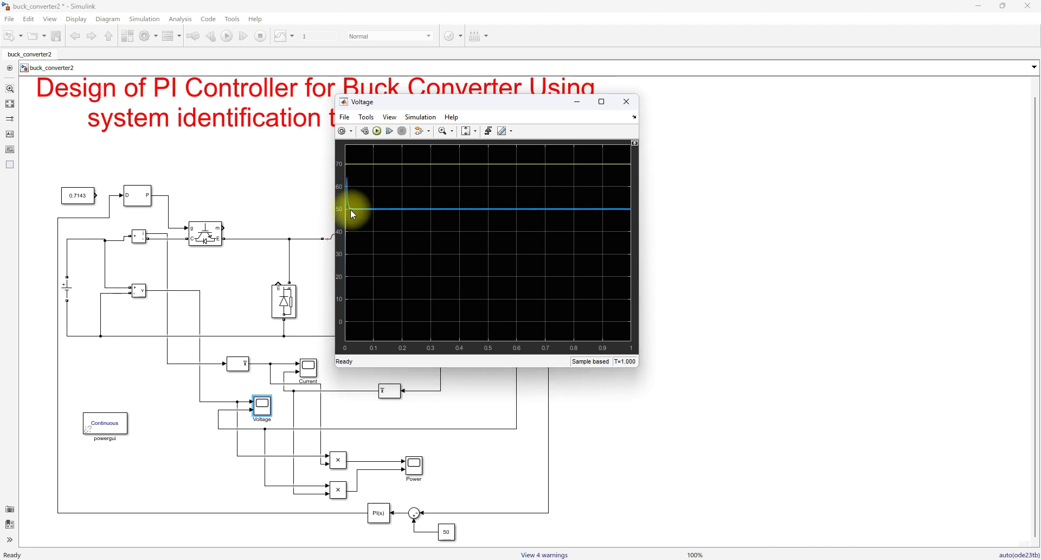
key(F12)
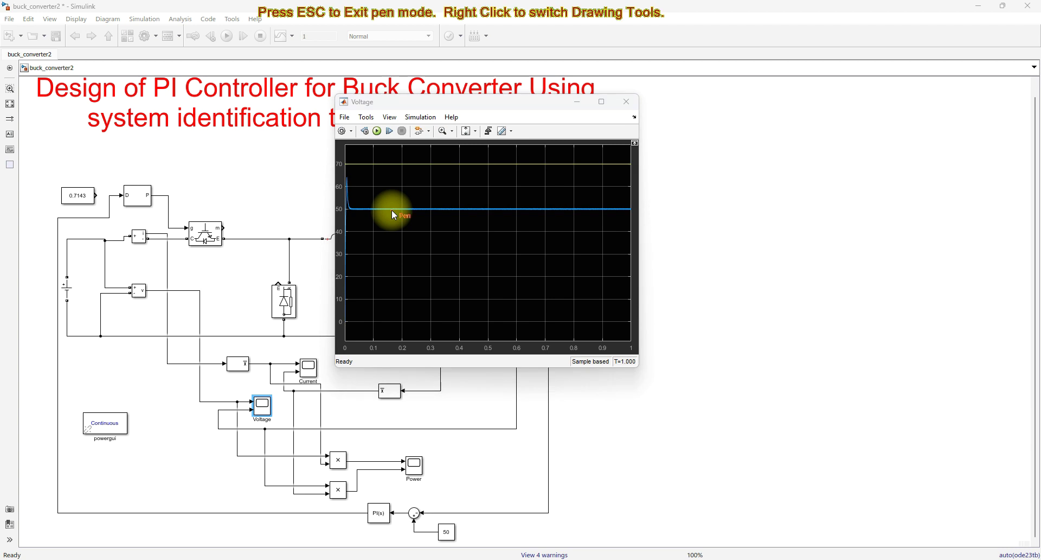
drag(392, 211, 448, 206)
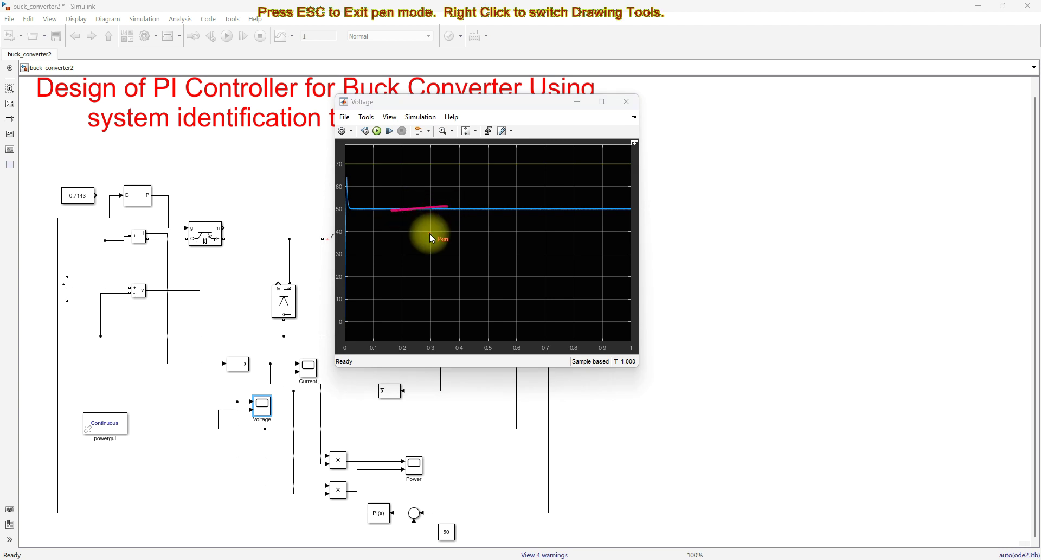
key(Escape)
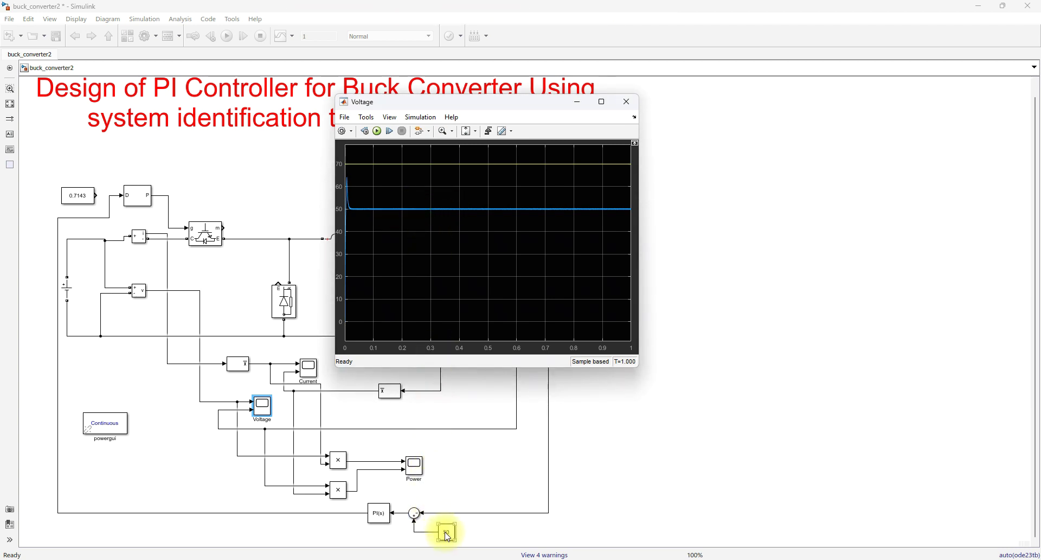
Set the reference constant feeding the Sum block to 40.
double_click(447, 536)
drag(522, 466, 522, 292)
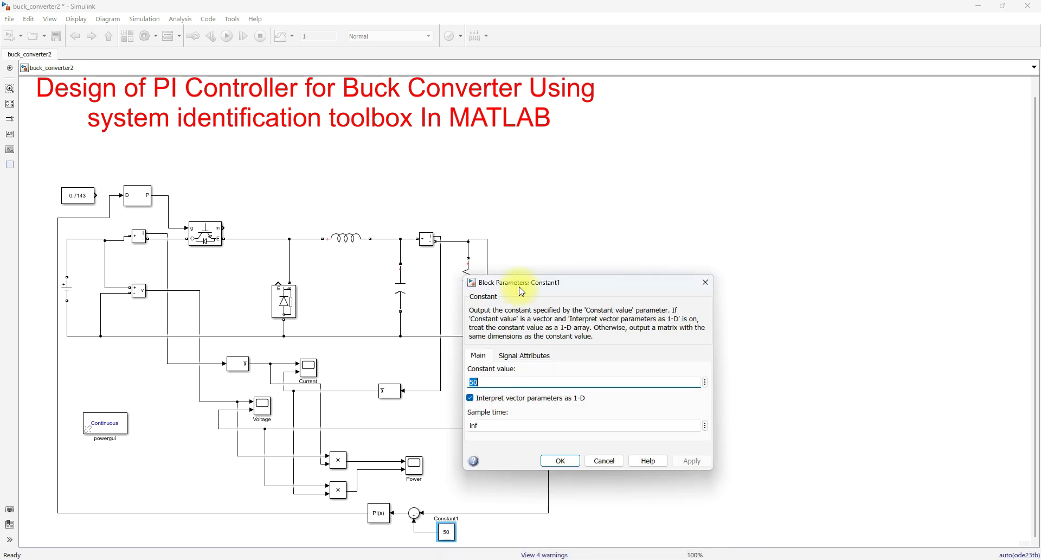
text(40)
key(Return)
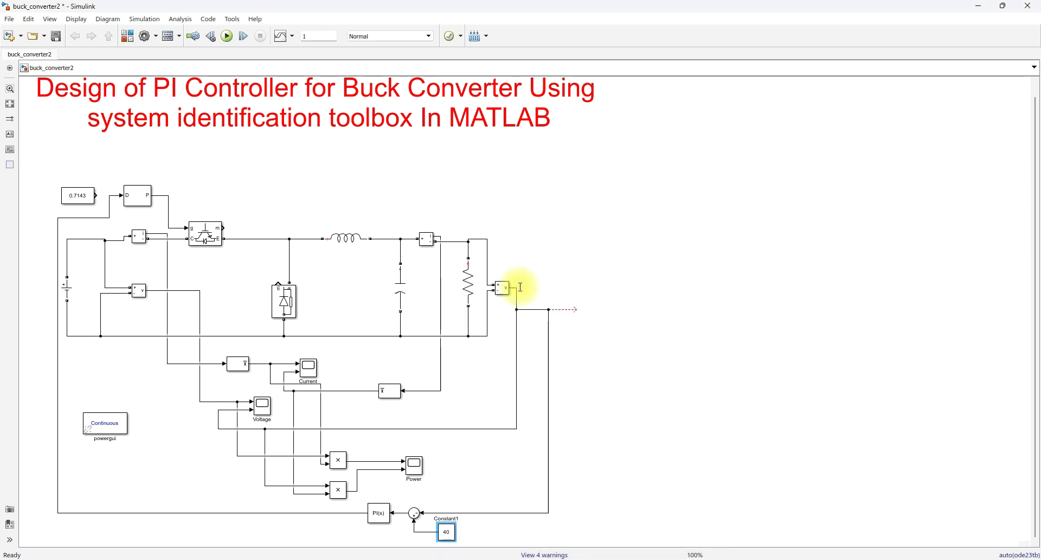
Rerun the simulation with the 40 V reference and view the output voltage on the Voltage scope.
click(265, 404)
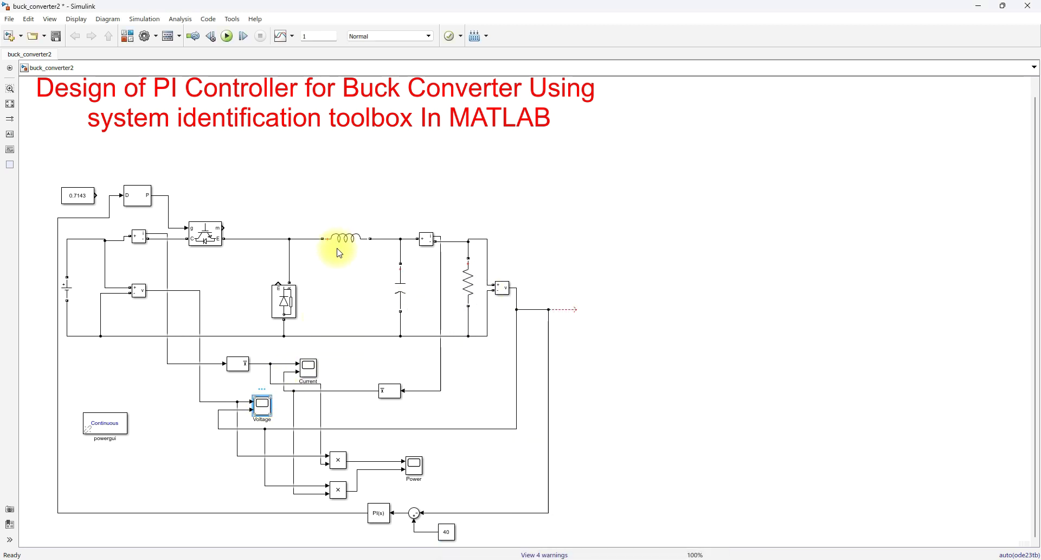
key(ctrl+t)
click(379, 134)
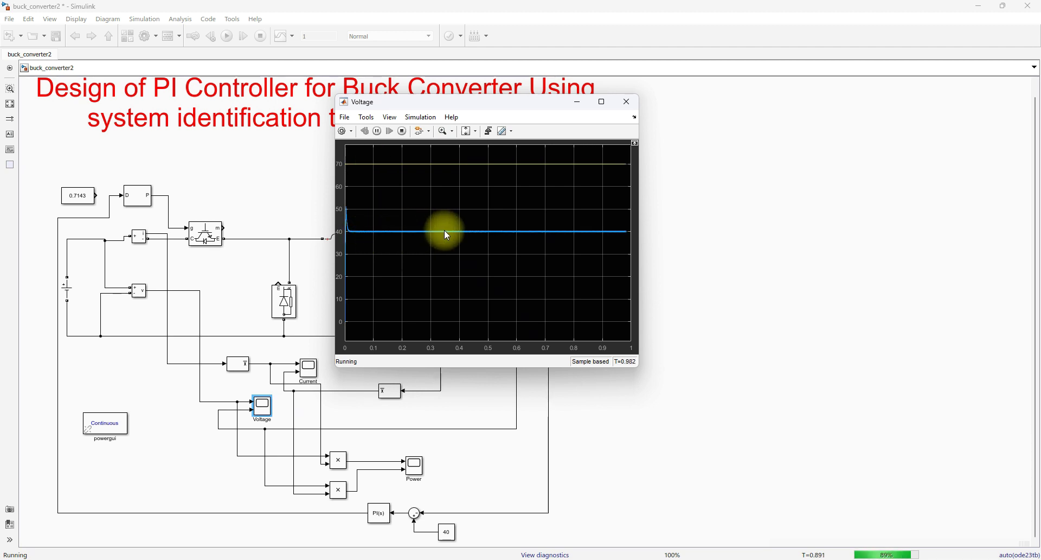
Open the parameters of the reference constant at the Sum block.
double_click(443, 531)
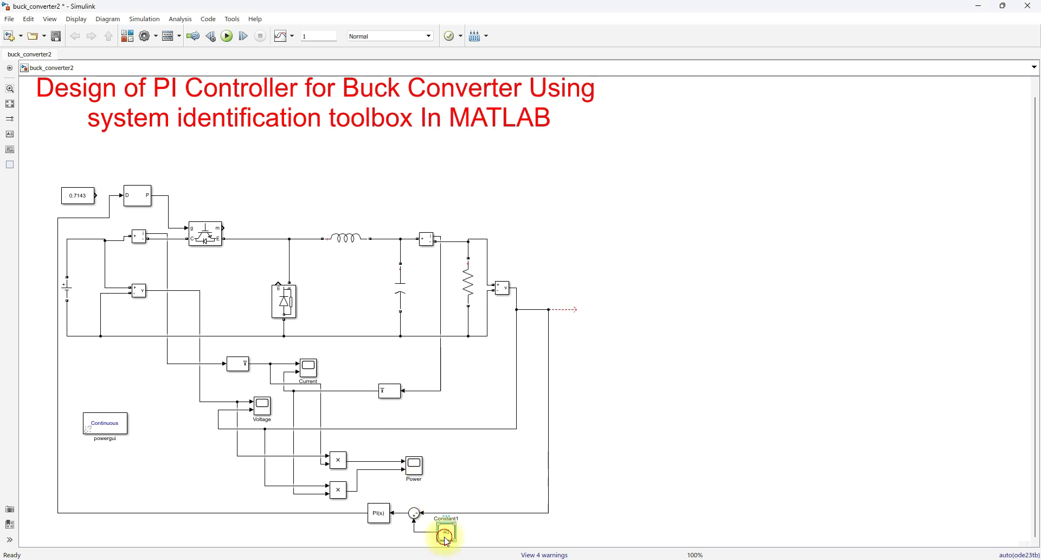